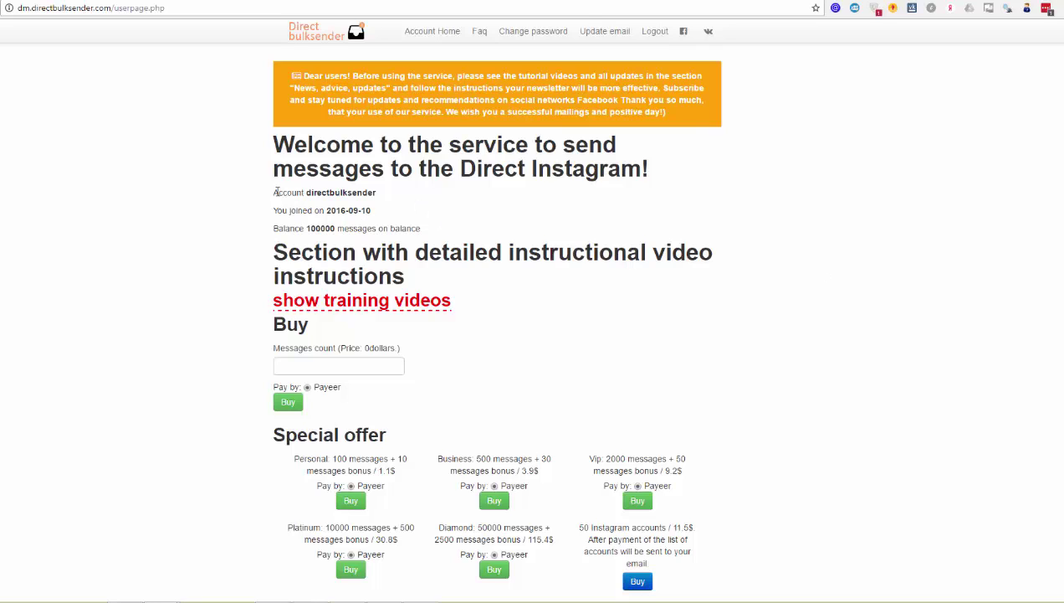
Highlight the Account line and the message balance line on the account home page.
drag(275, 191, 392, 193)
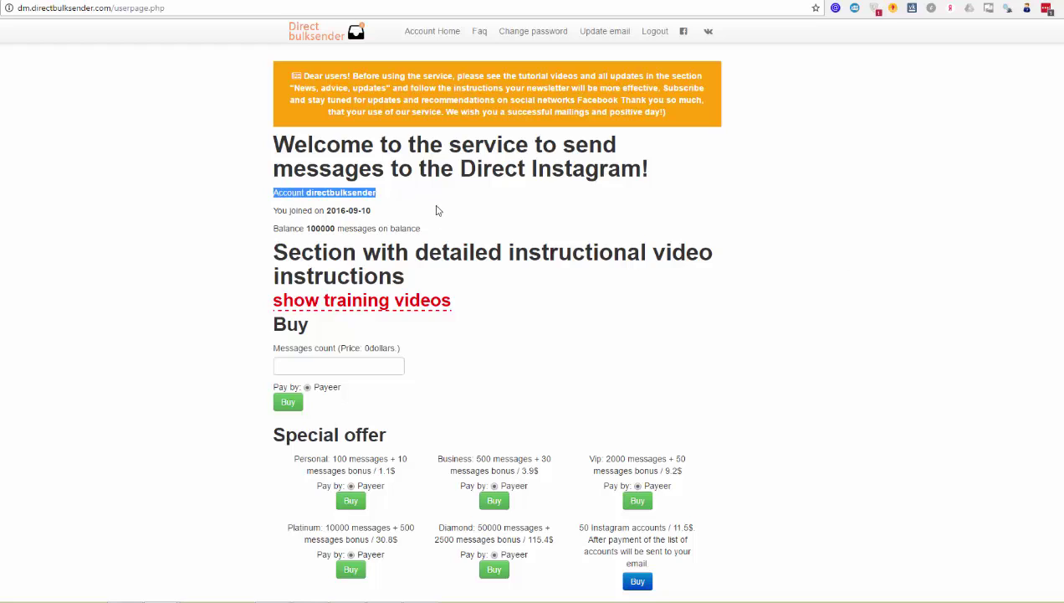
drag(279, 231, 411, 227)
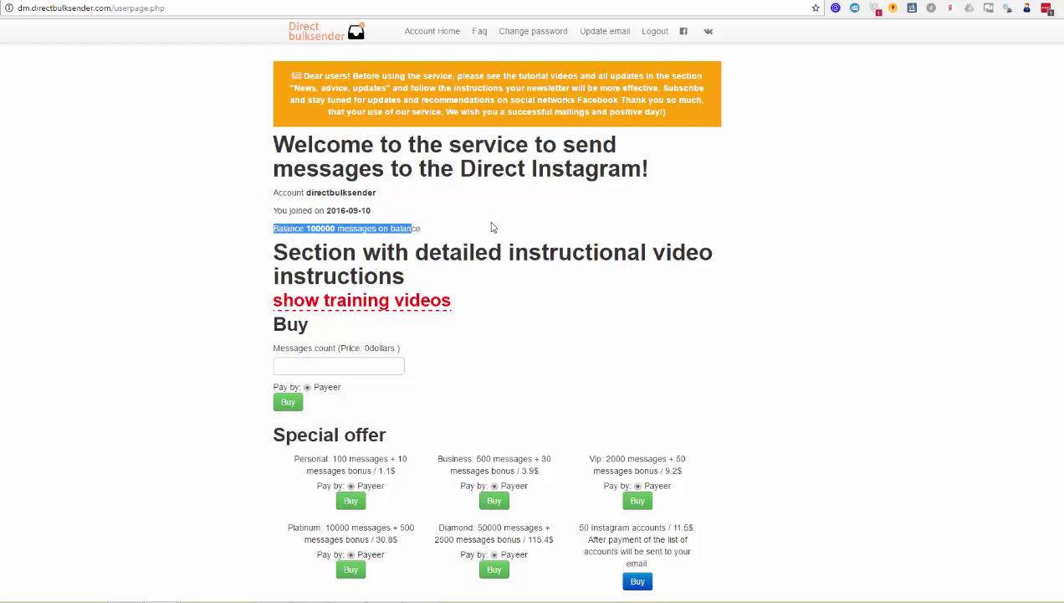
scroll(906, 333, down, 3)
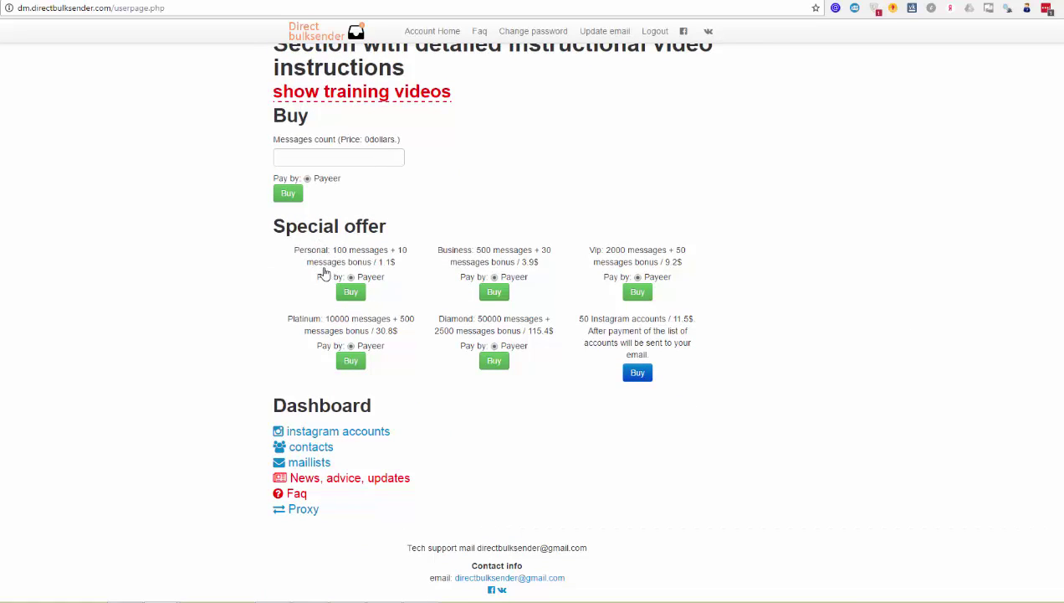
scroll(375, 271, up, 4)
click(393, 303)
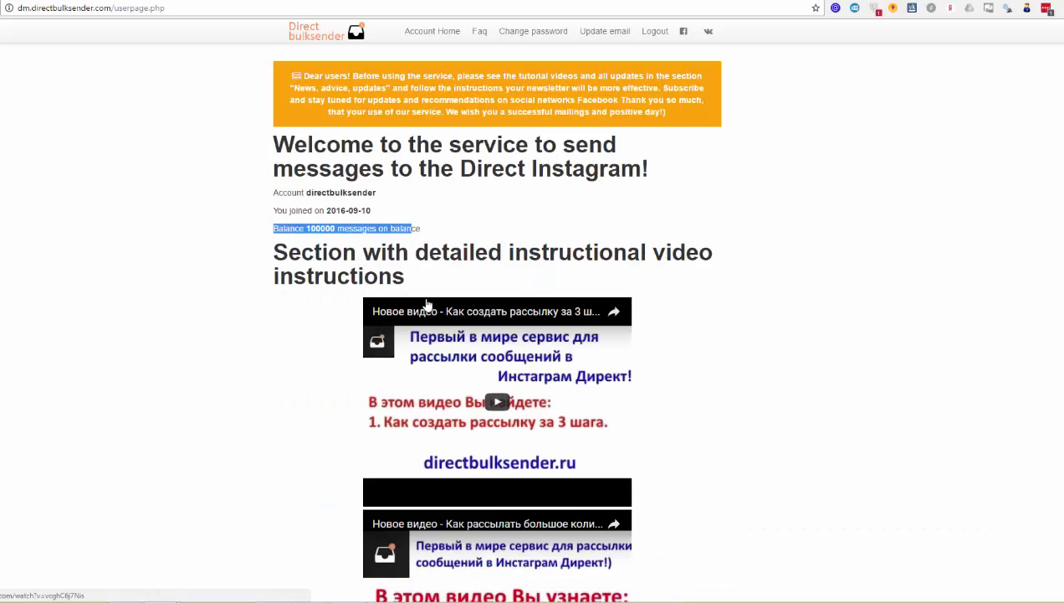
scroll(747, 369, down, 1)
scroll(748, 369, down, 1)
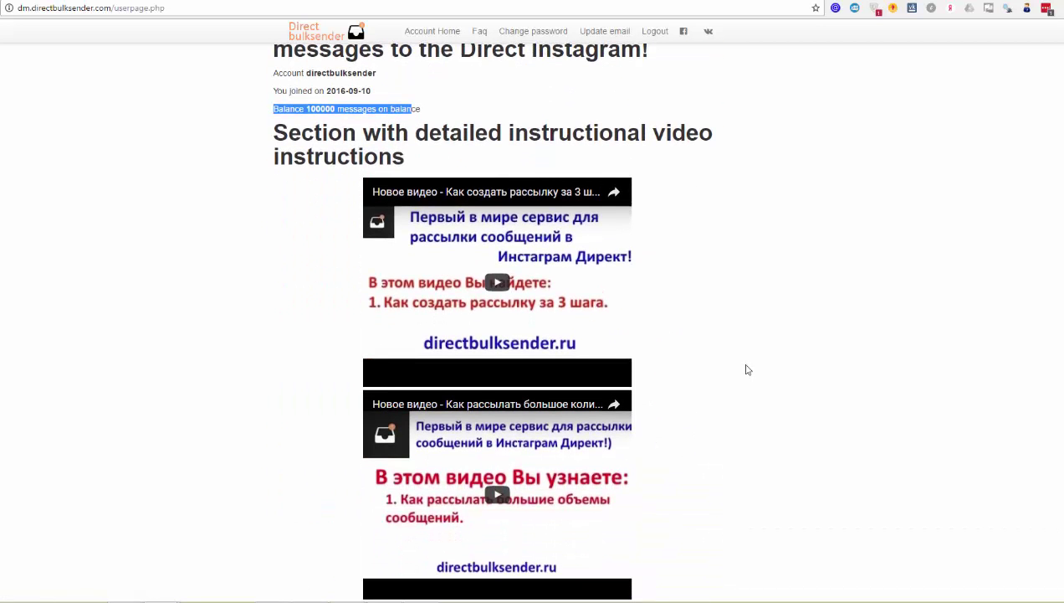
scroll(747, 369, down, 2)
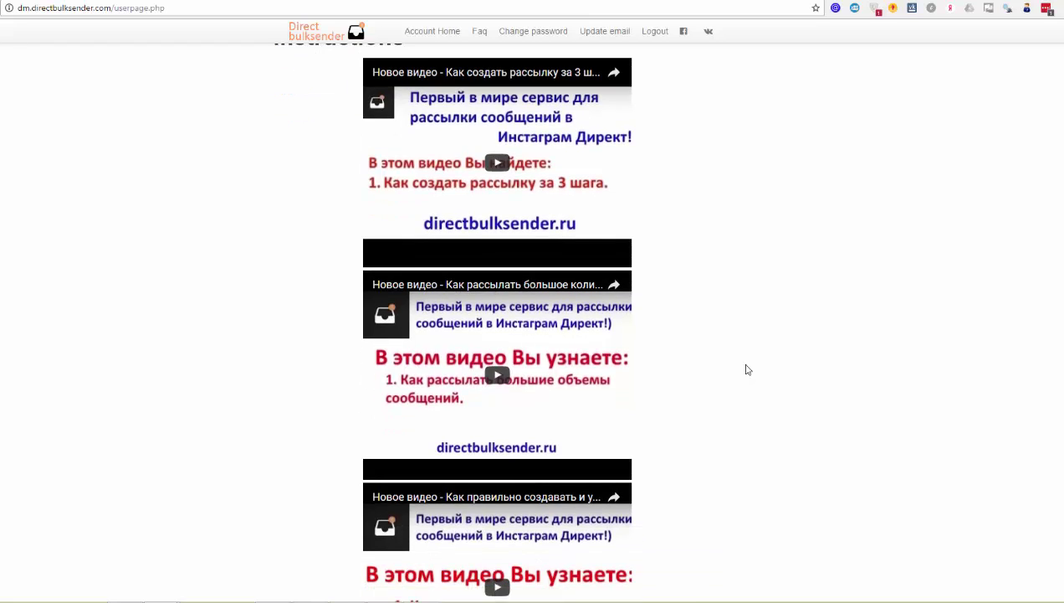
scroll(748, 369, down, 1)
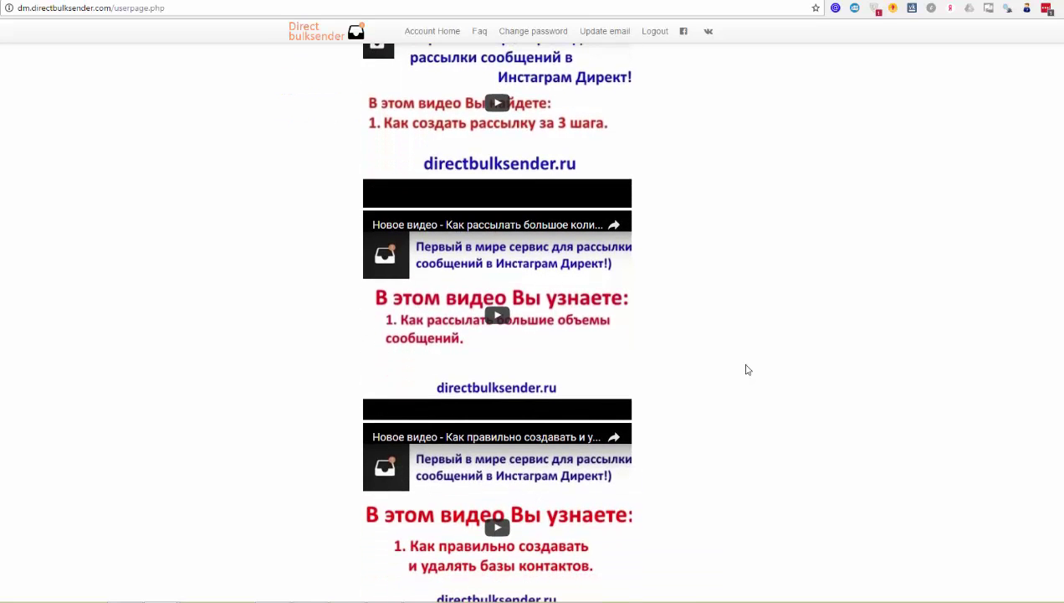
scroll(747, 369, up, 3)
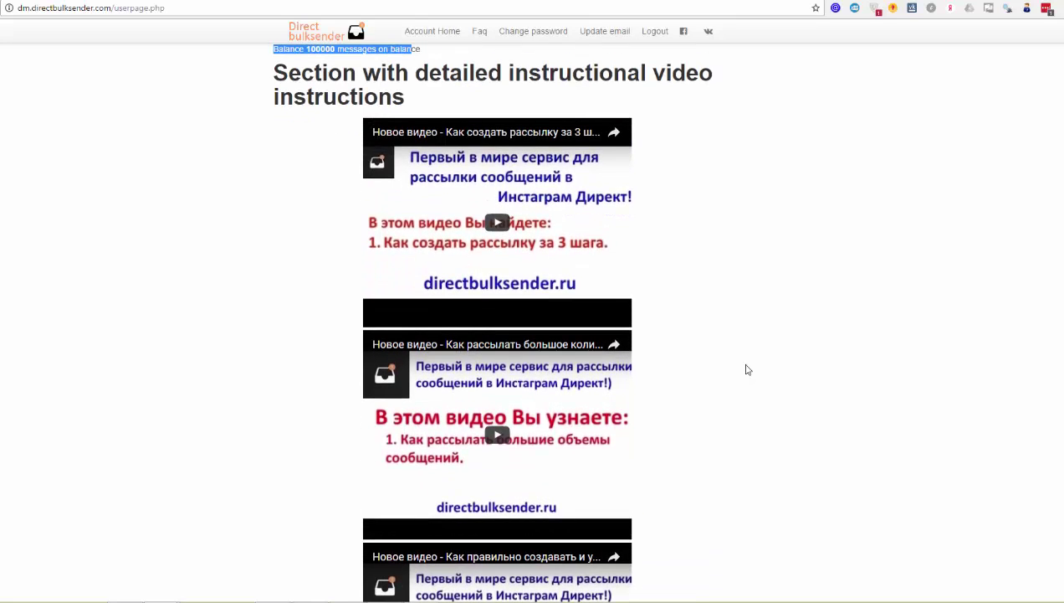
scroll(747, 369, down, 9)
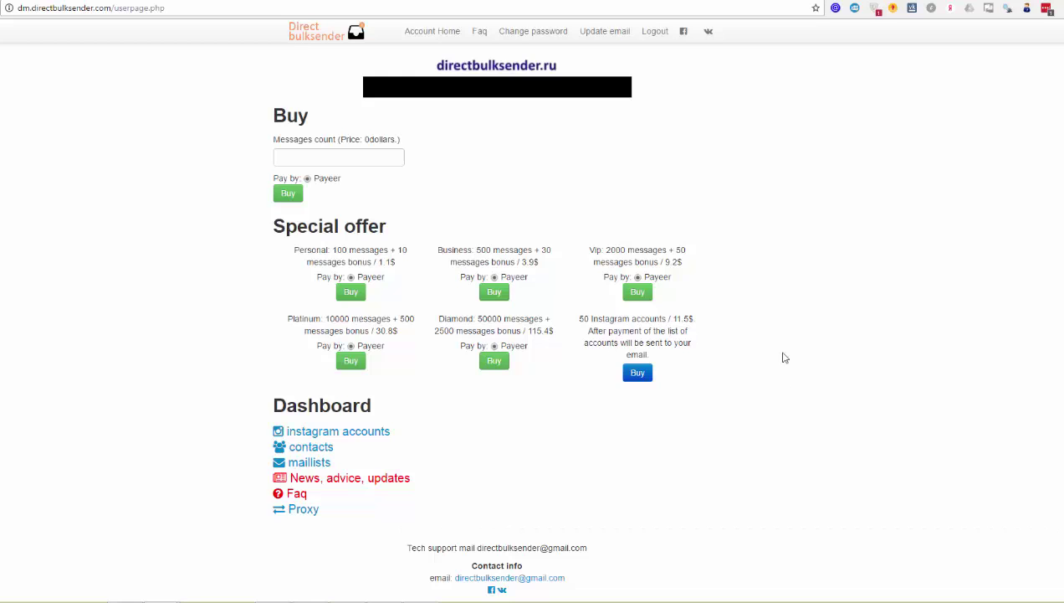
scroll(782, 373, up, 2)
scroll(784, 373, up, 3)
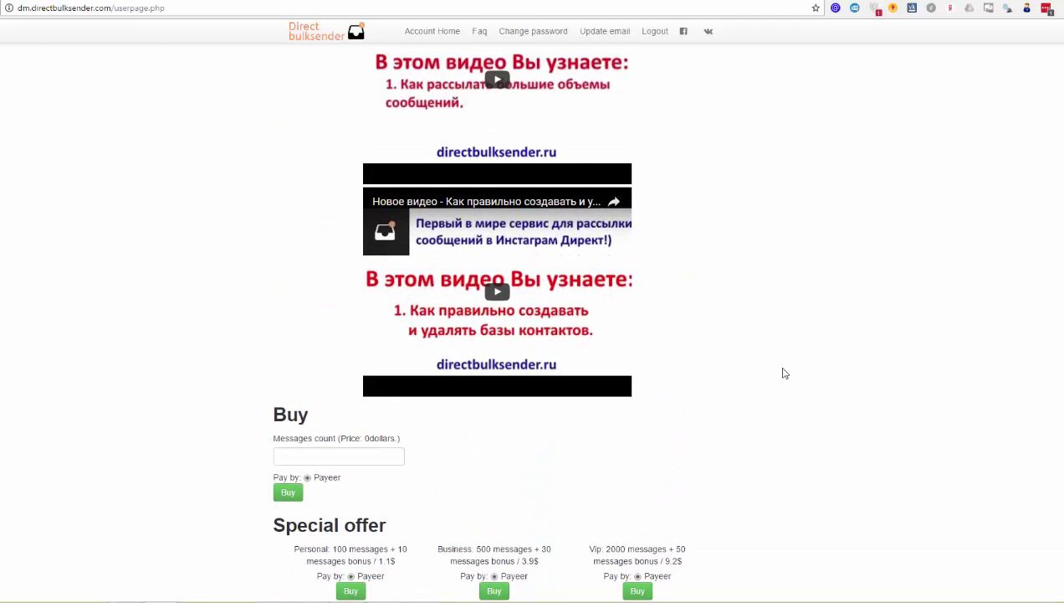
scroll(784, 373, down, 5)
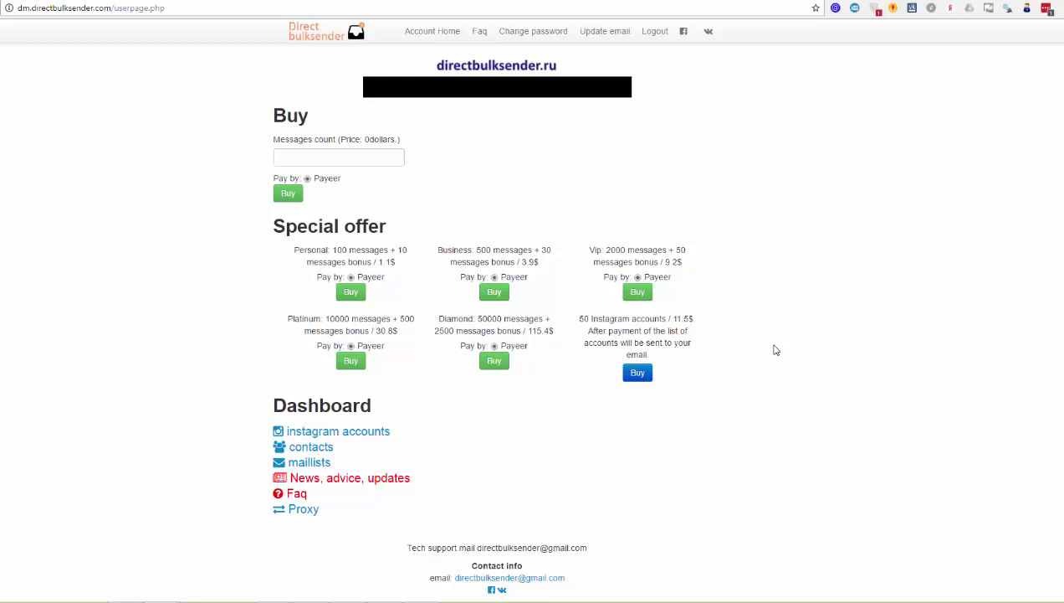
scroll(774, 350, up, 1)
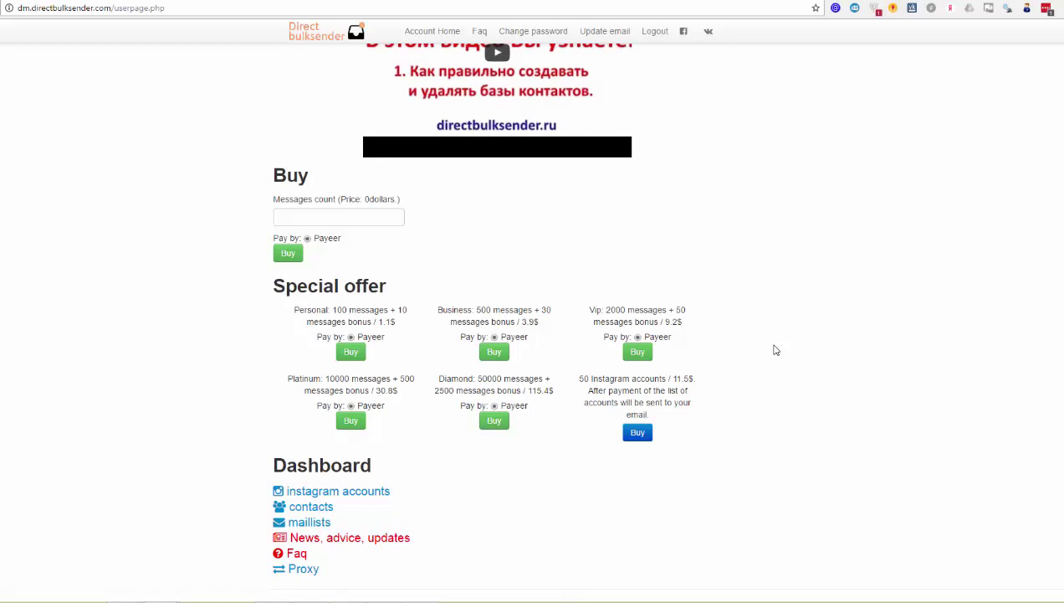
scroll(775, 350, up, 2)
scroll(775, 350, down, 3)
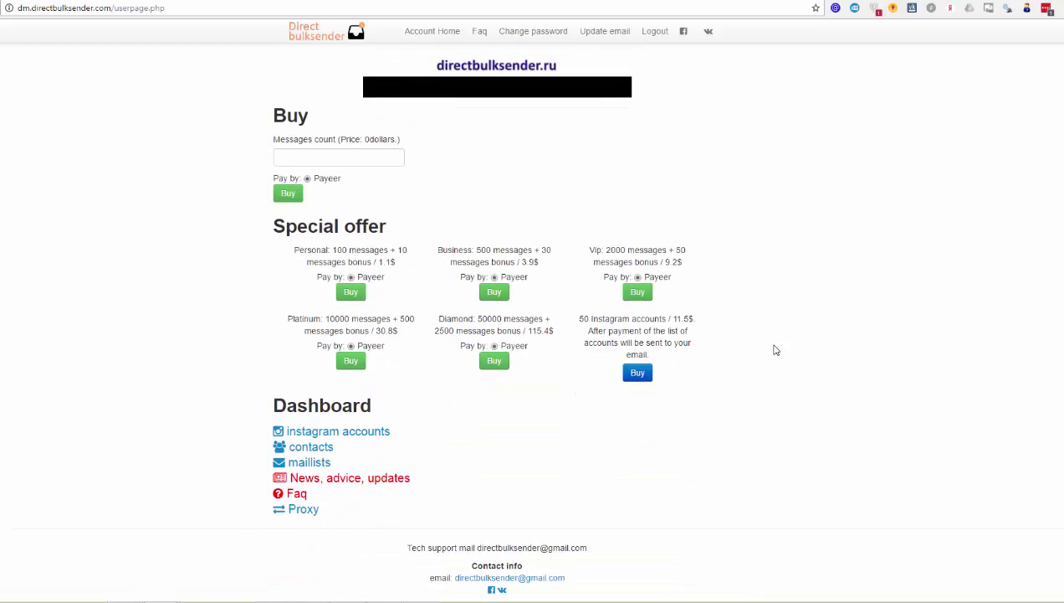
scroll(775, 350, up, 2)
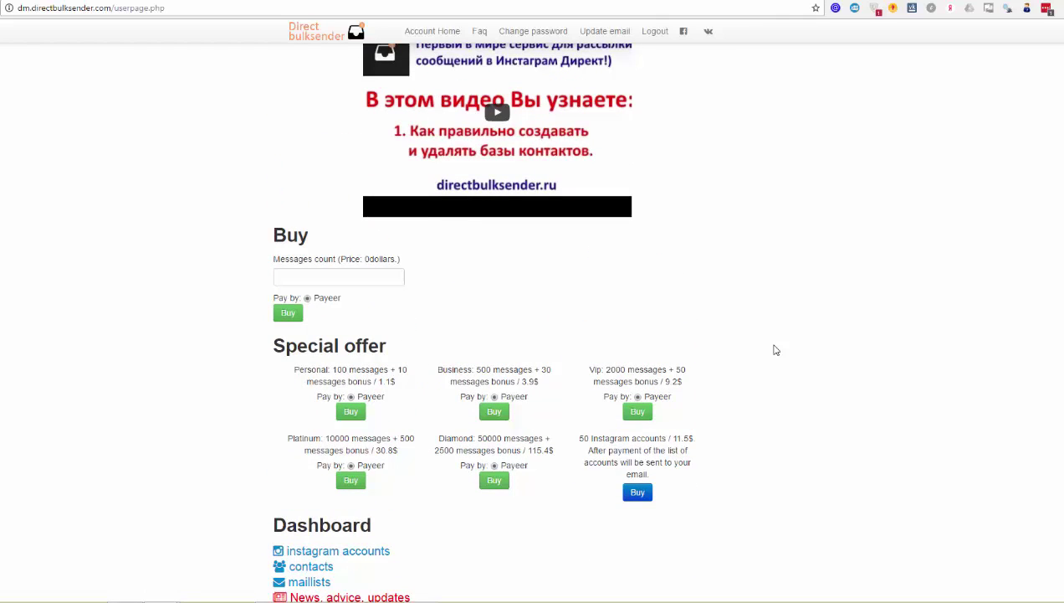
scroll(775, 350, down, 2)
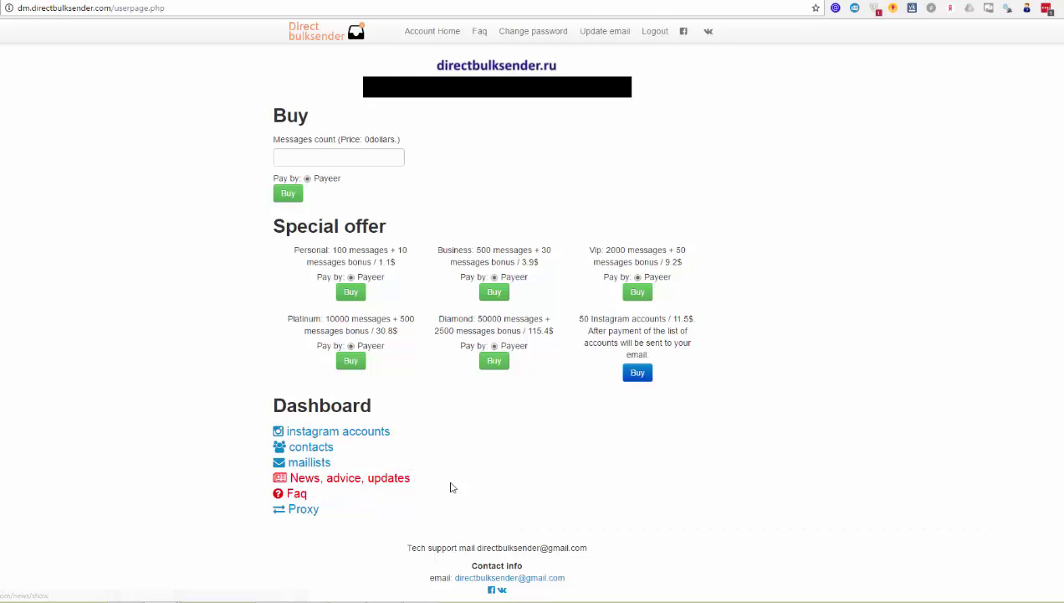
click(303, 512)
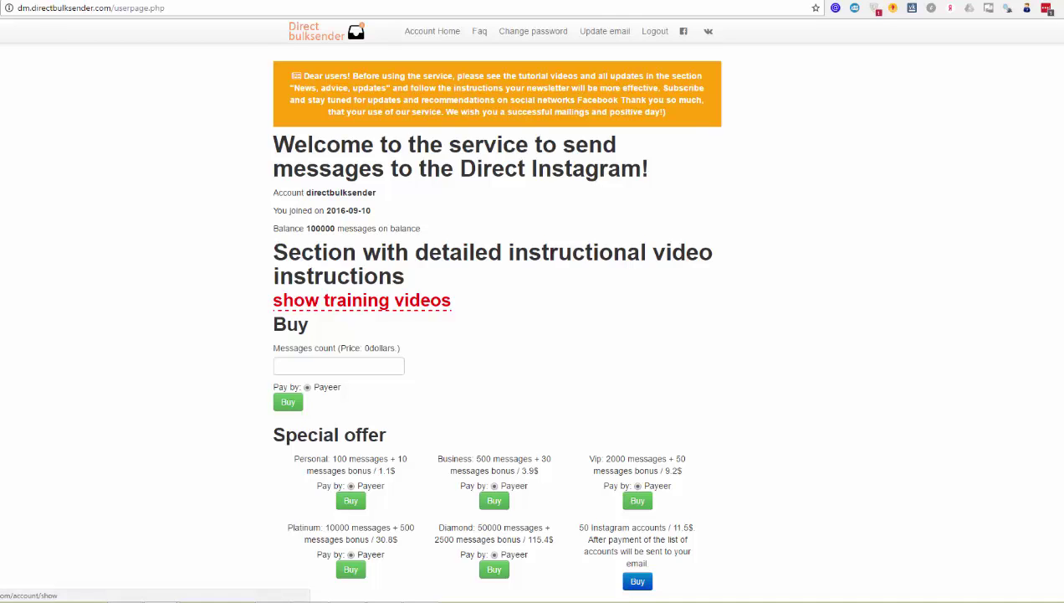
Open 'instagram accounts' from the Dashboard links list.
click(337, 272)
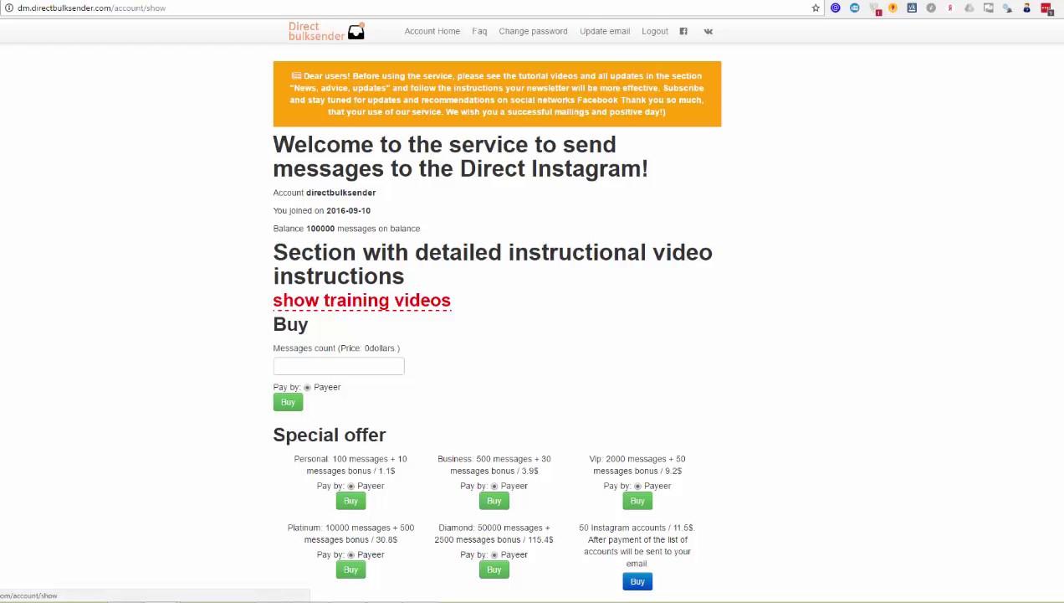
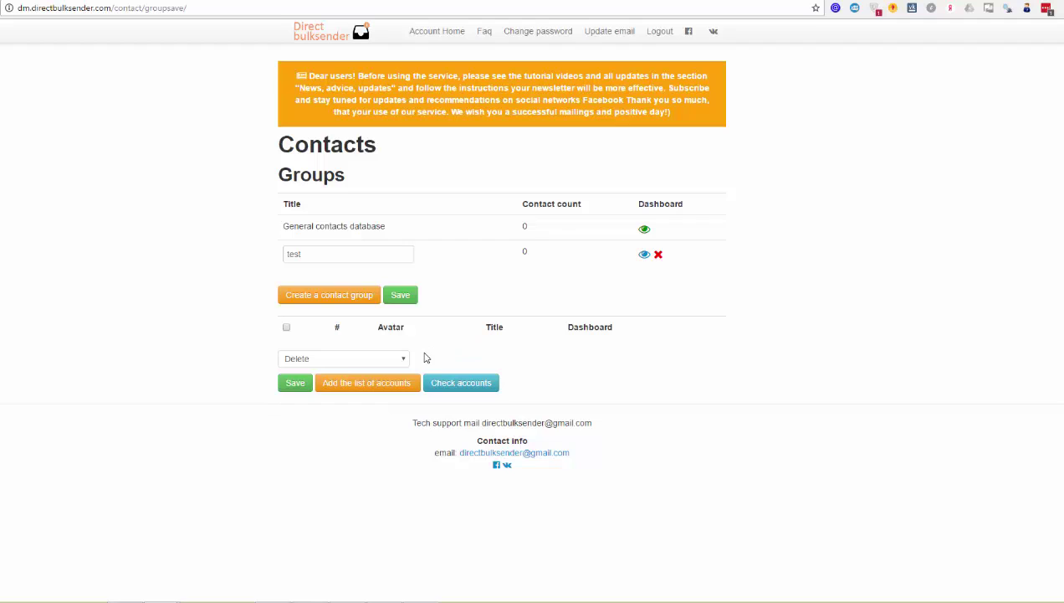
Open the Load from text list dialog for adding accounts to the test group.
click(406, 379)
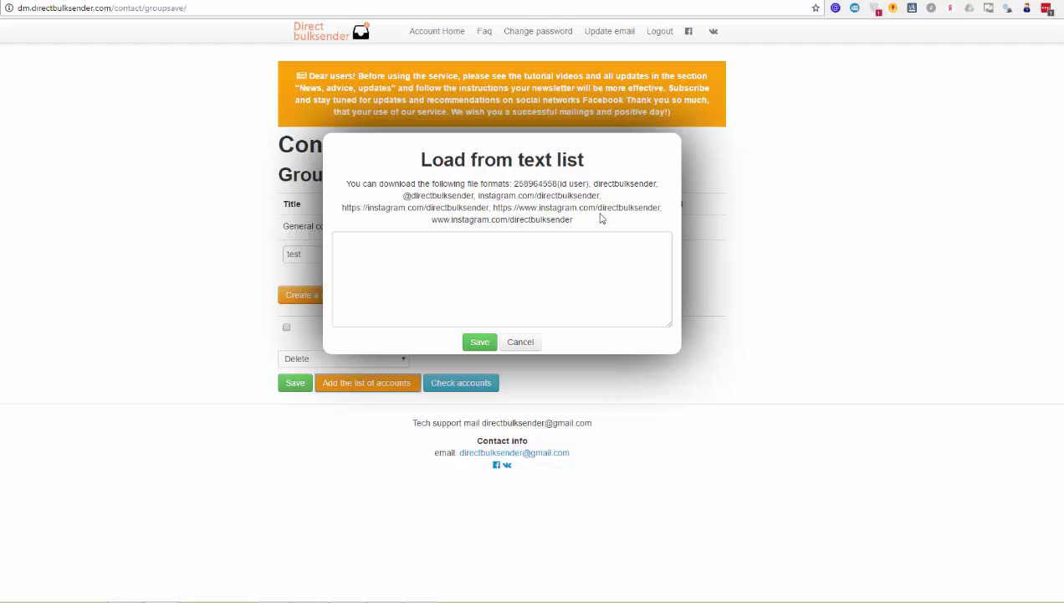
Review the supported account formats, including the Instagram link and plain username examples.
mouse_move(593, 184)
mouse_down()
mouse_move(695, 191)
mouse_move(601, 195)
mouse_move(627, 186)
mouse_move(595, 184)
mouse_up()
drag(493, 207, 652, 209)
click(649, 217)
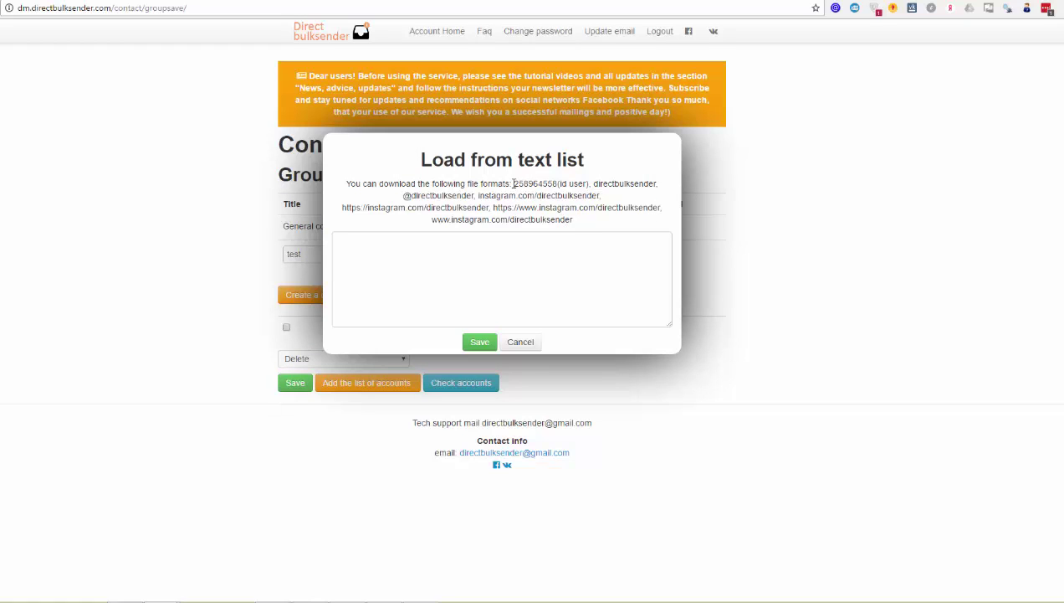
double_click(595, 187)
click(605, 205)
double_click(593, 184)
Paste the account names (chernivtsi_beach_club, deti_shop.ru, …) into the list box and save them.
click(398, 306)
text(ilya.golotin deti_shop.ru chernivtsi_beach_club chernivtsi_beach_club dr.davudov)
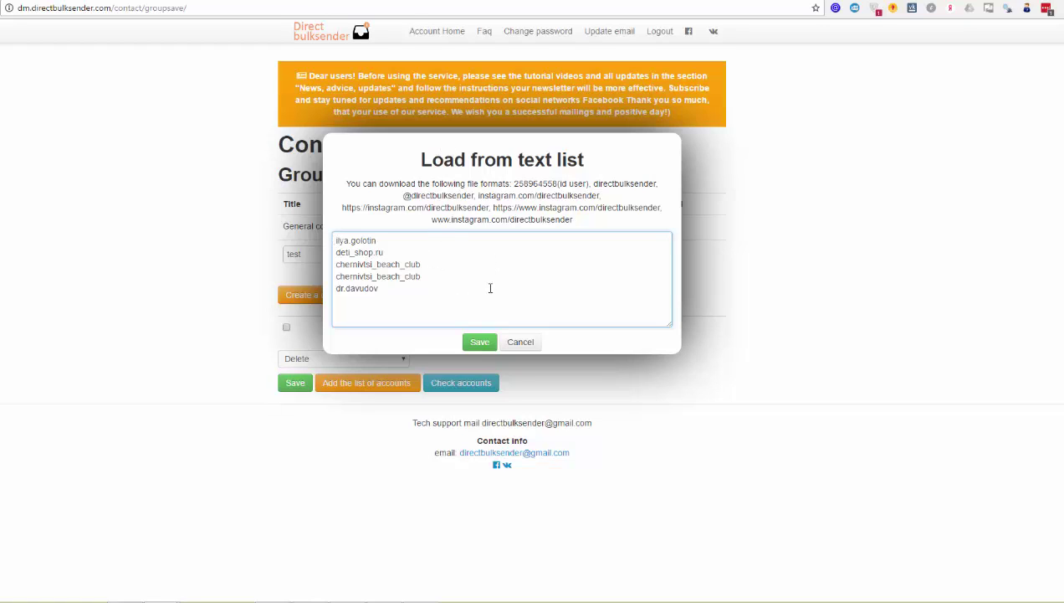
click(479, 342)
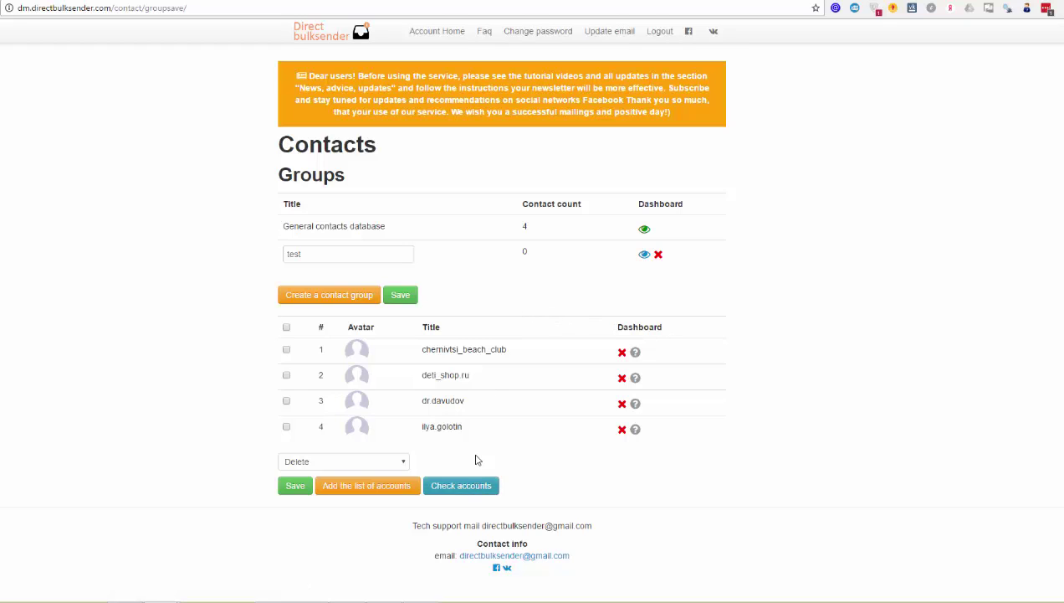
Select all four imported accounts and run Check accounts to confirm their status.
click(286, 328)
click(464, 489)
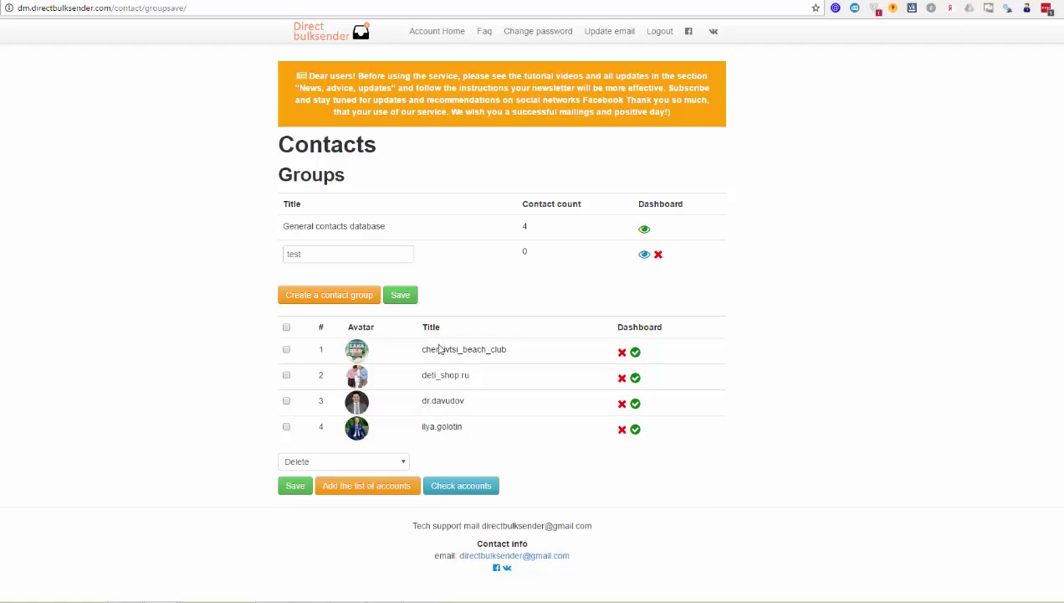
drag(426, 350, 548, 353)
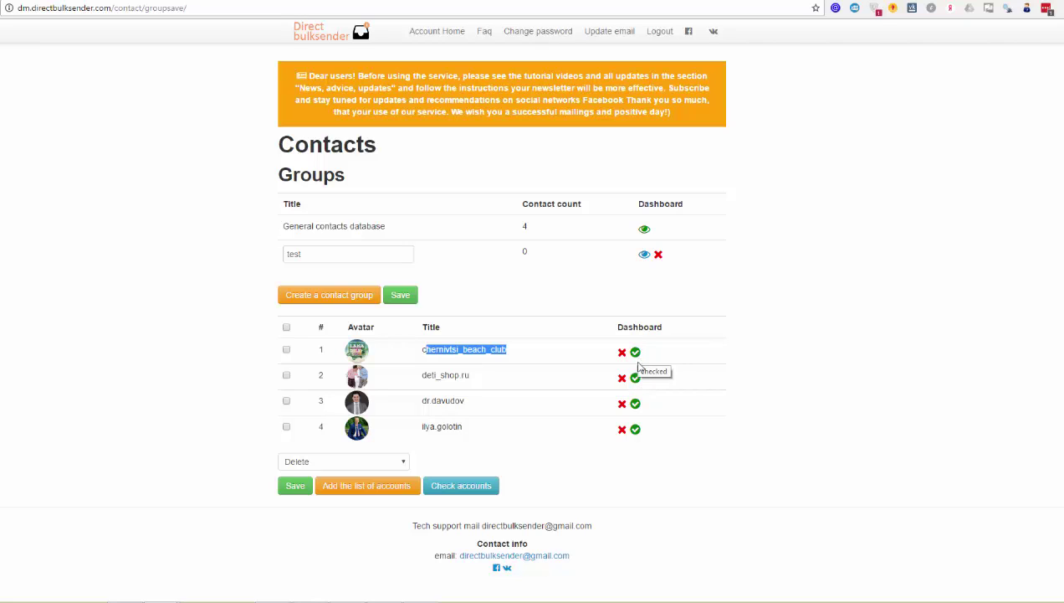
Select all four accounts and apply Move all to test, emptying the General database.
click(575, 364)
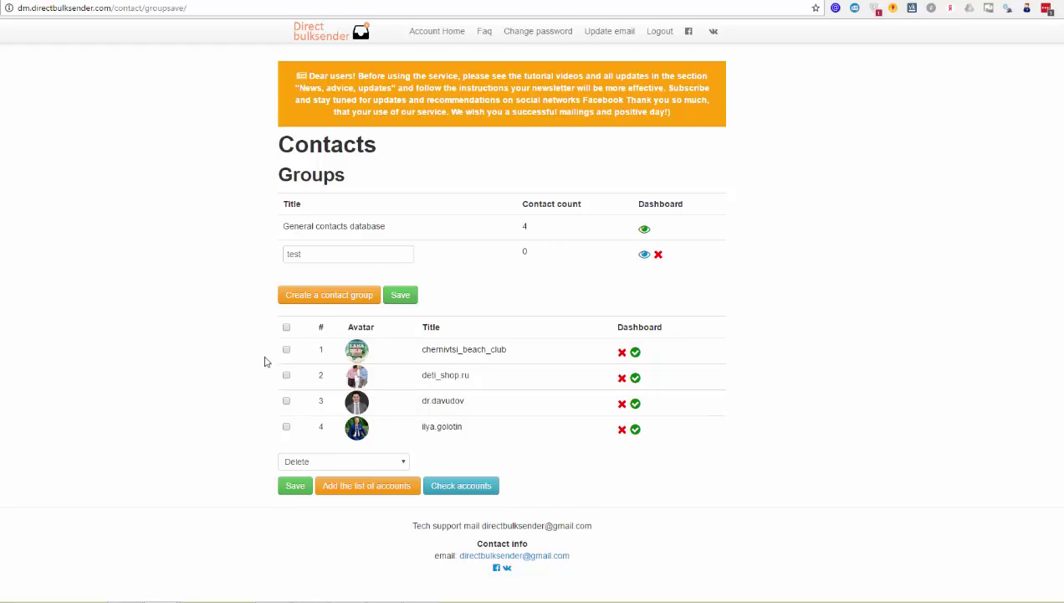
click(286, 327)
click(342, 463)
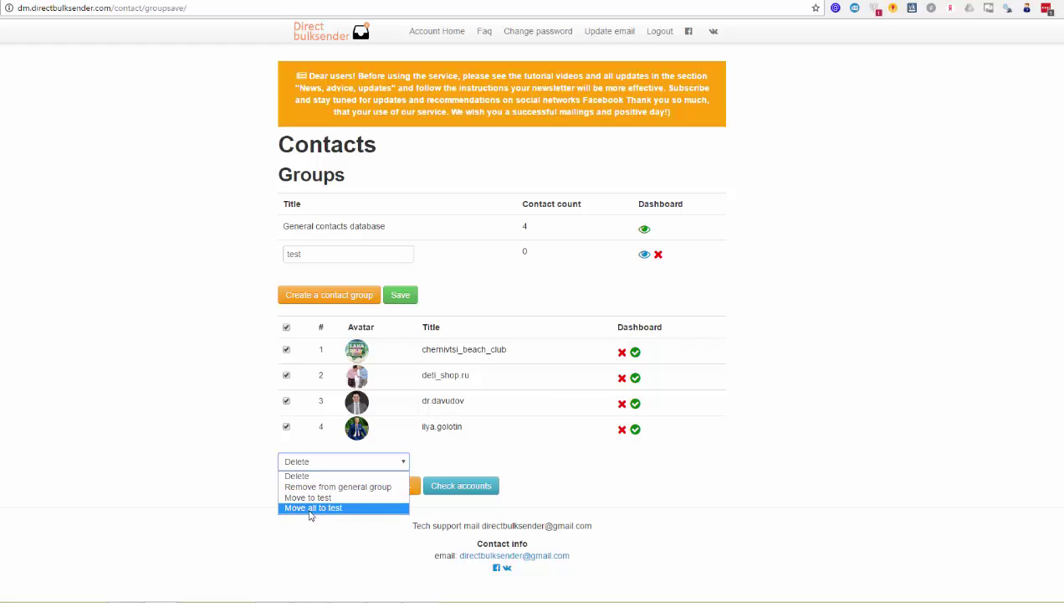
click(365, 508)
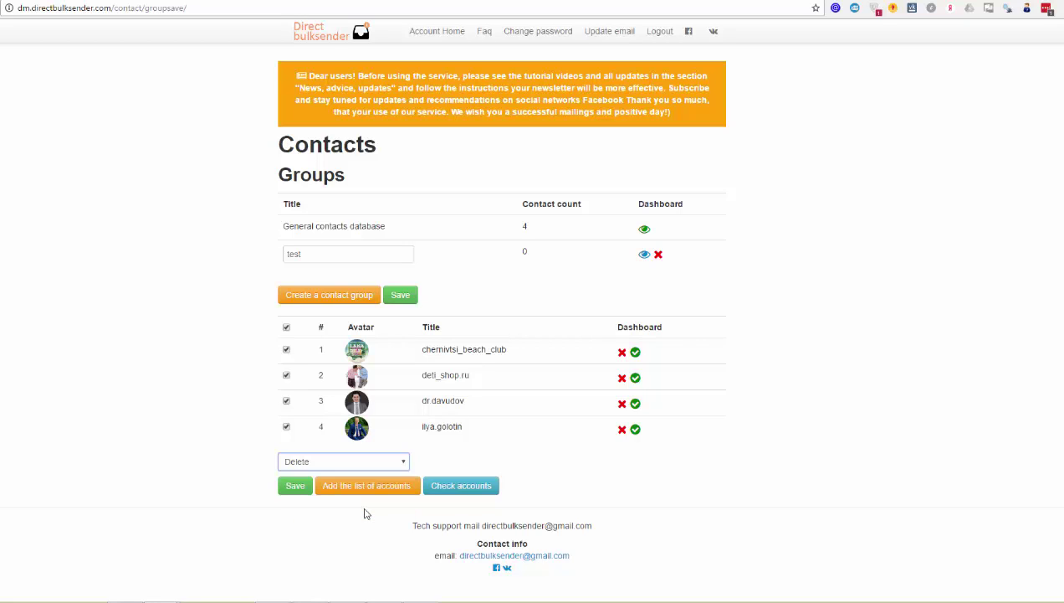
click(293, 487)
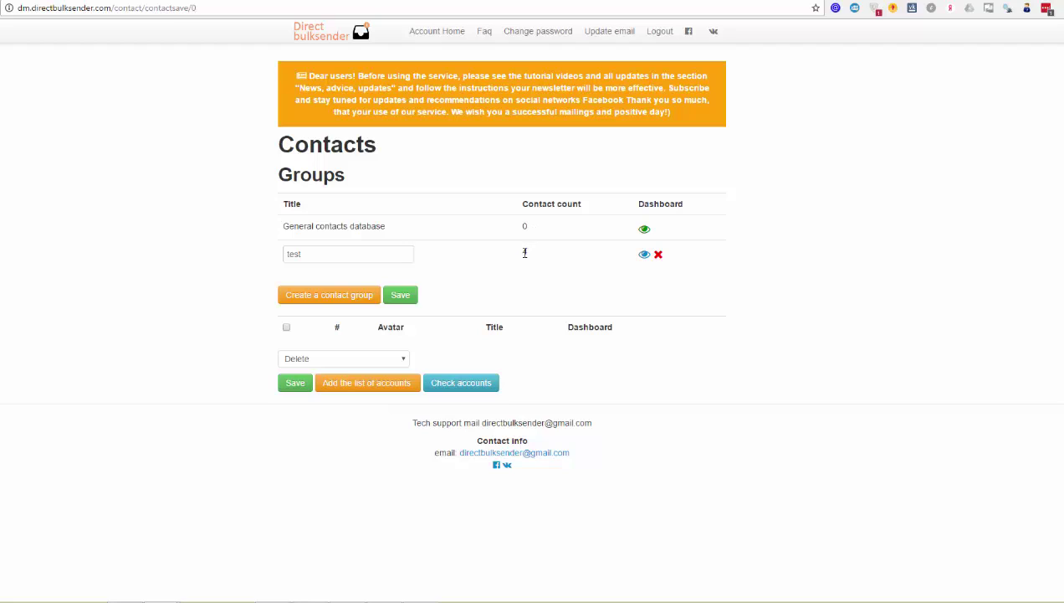
Confirm the test group's four accounts, cancel the add-accounts dialog, and go to the Campaign page.
click(643, 260)
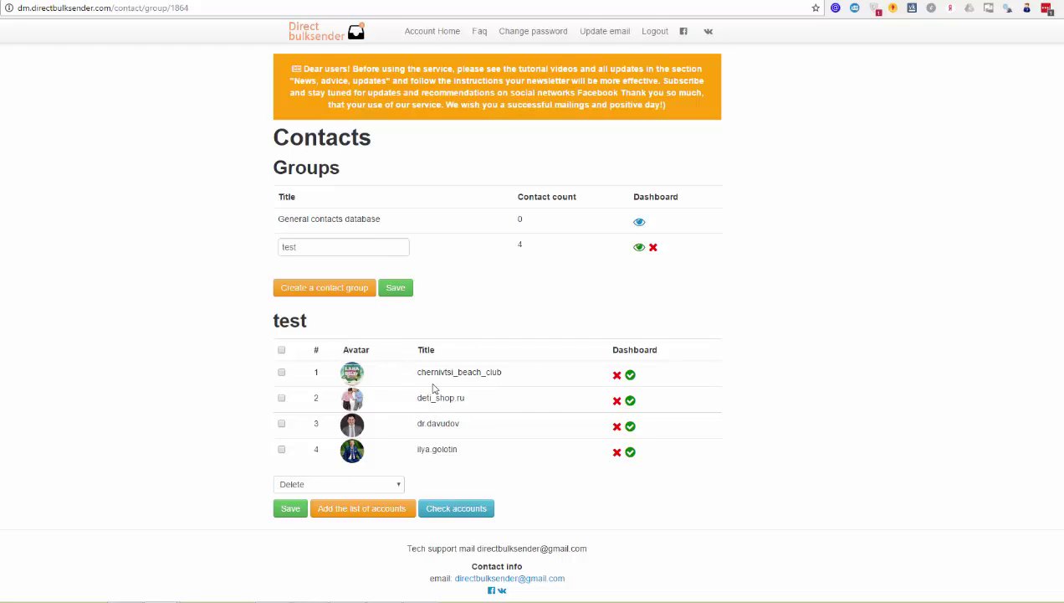
click(395, 506)
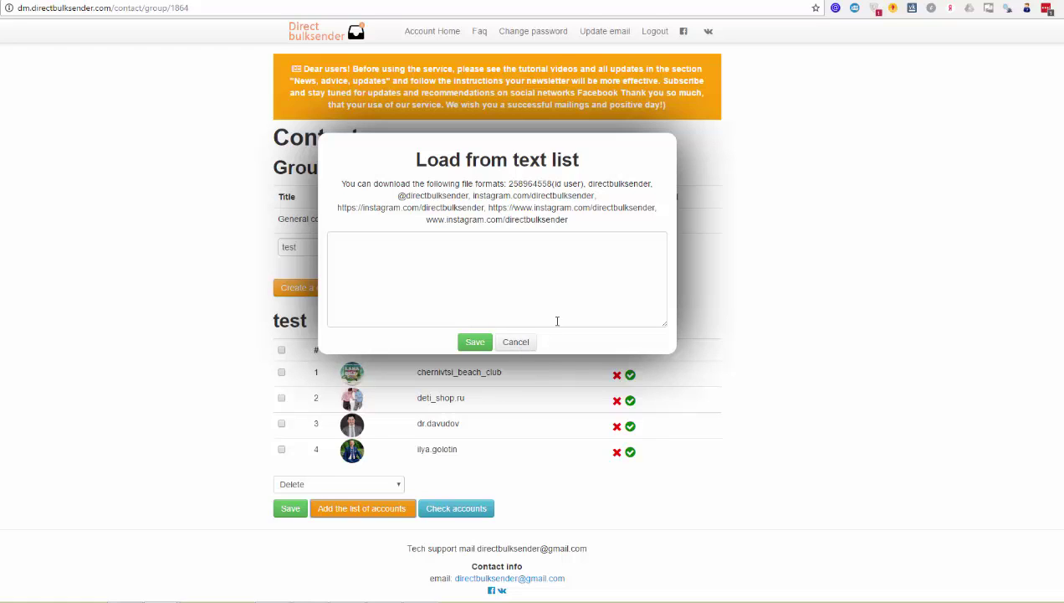
click(518, 342)
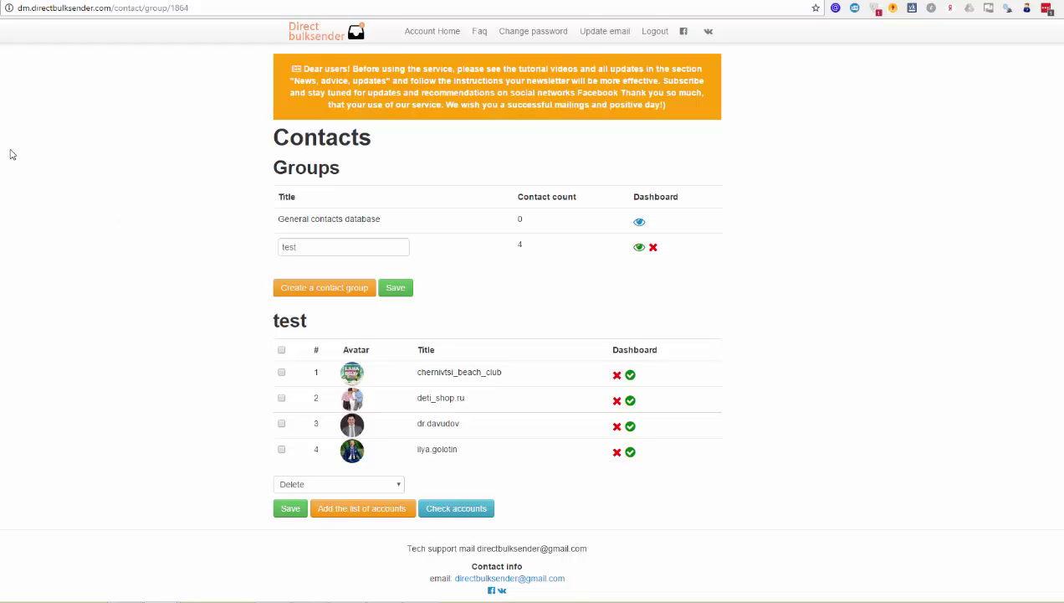
click(3, 251)
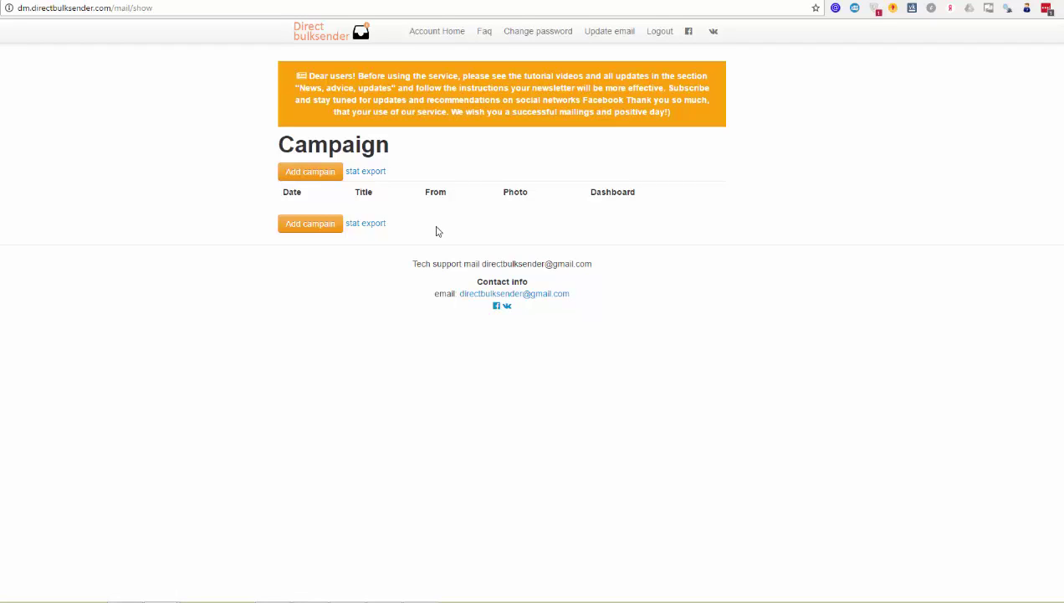
Start a new campaign and open its empty Add campaign form.
click(311, 173)
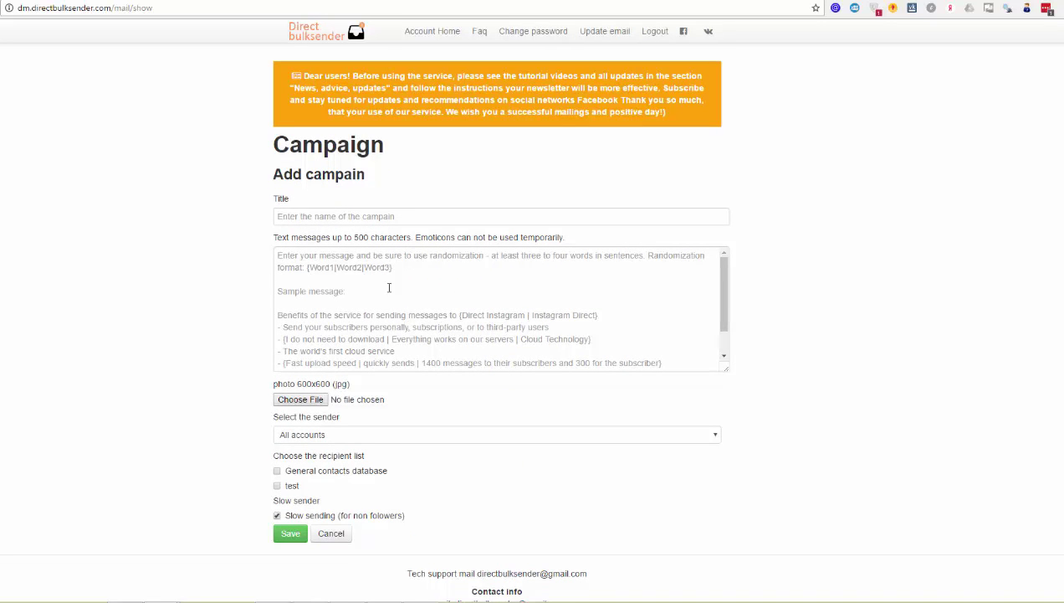
click(430, 218)
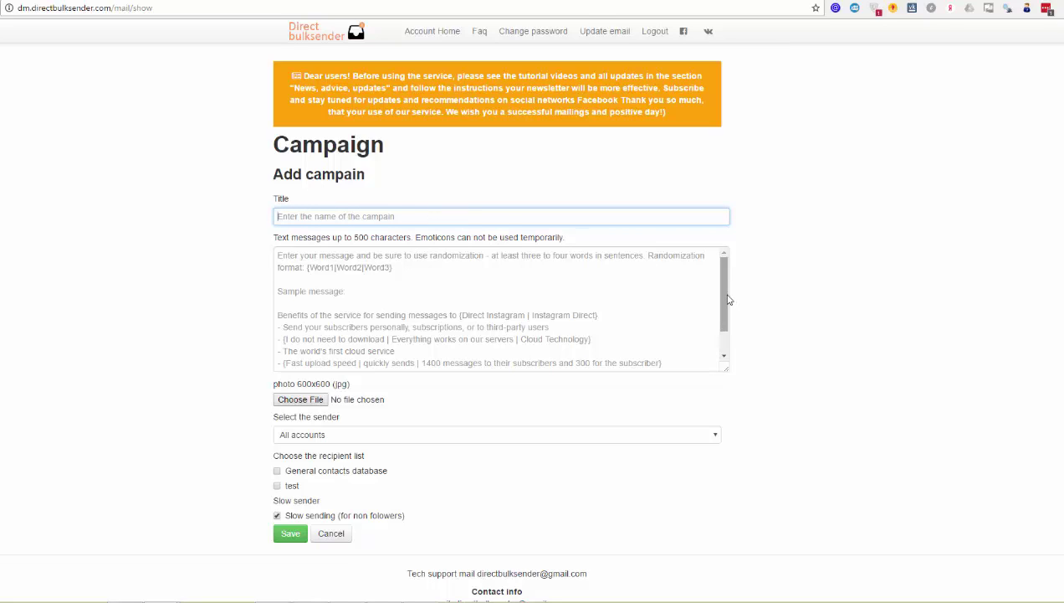
mouse_move(727, 299)
mouse_down()
mouse_move(727, 311)
mouse_move(725, 286)
mouse_up()
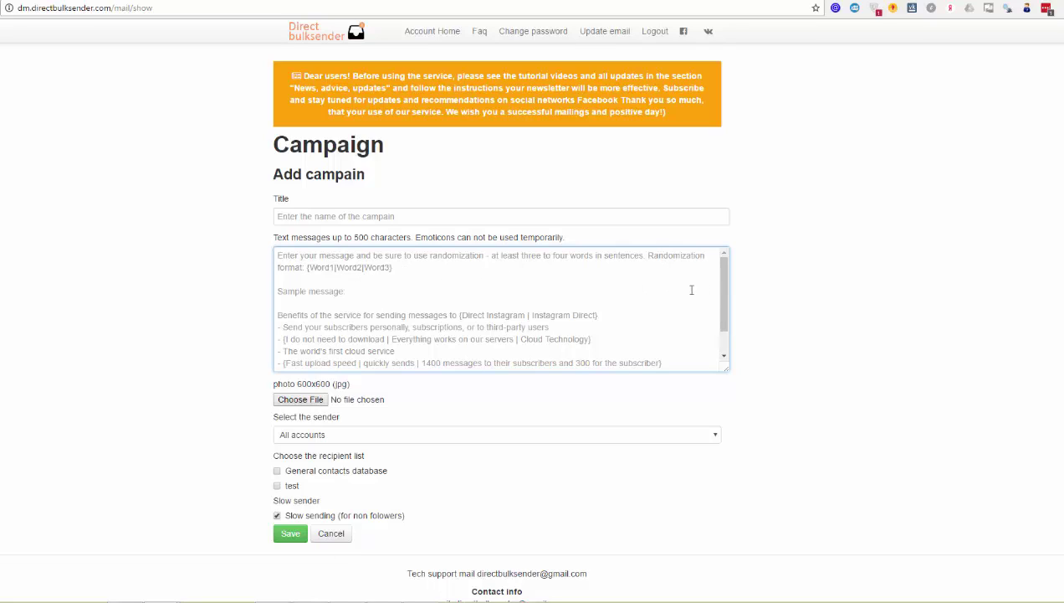
drag(727, 304, 727, 333)
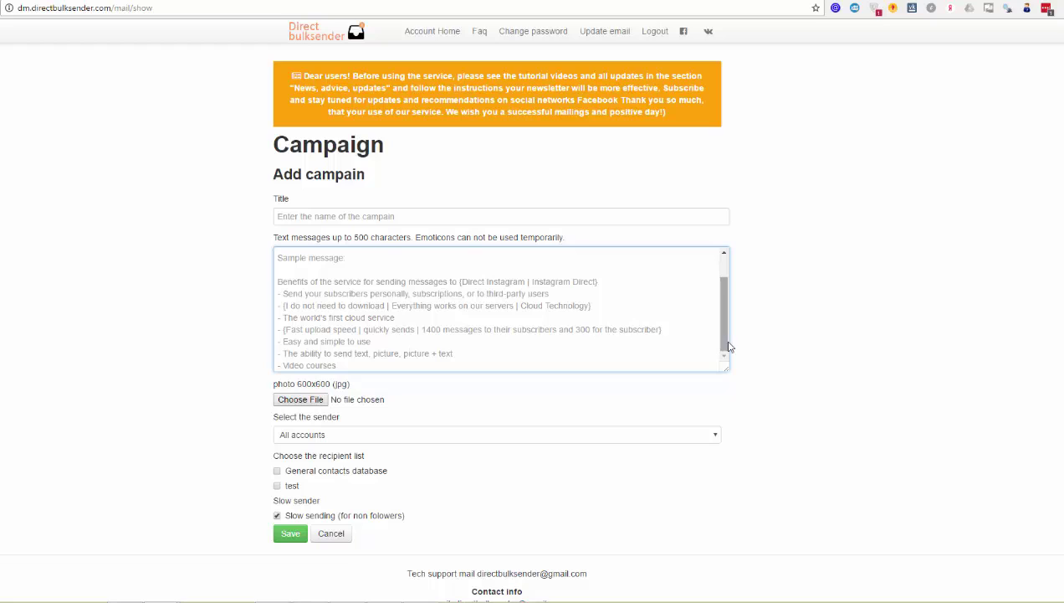
mouse_move(727, 346)
mouse_down()
mouse_move(727, 313)
mouse_move(727, 346)
mouse_up()
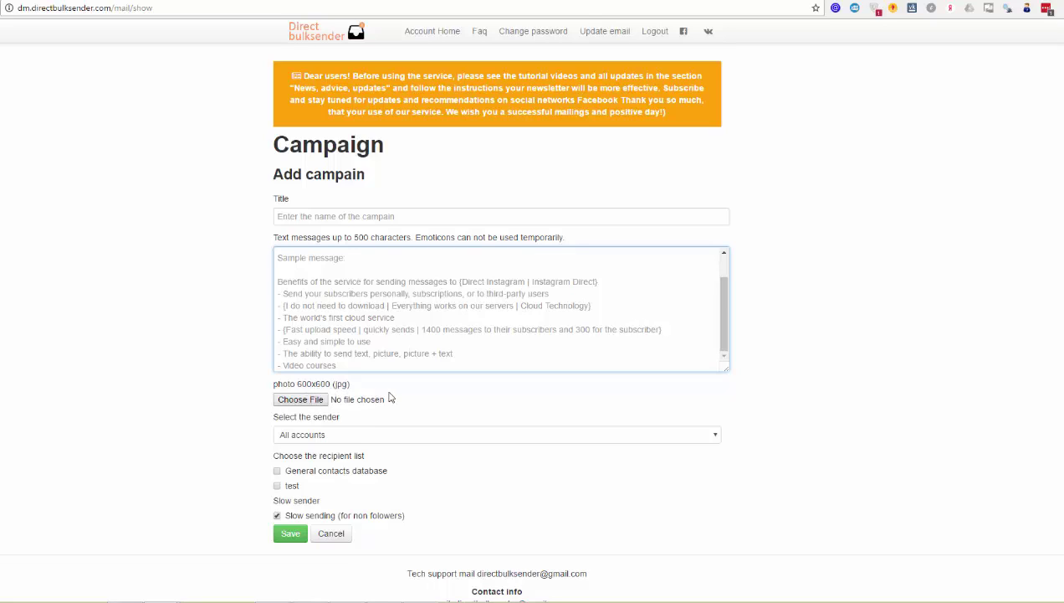
Close the photo file picker without attaching any file.
click(317, 404)
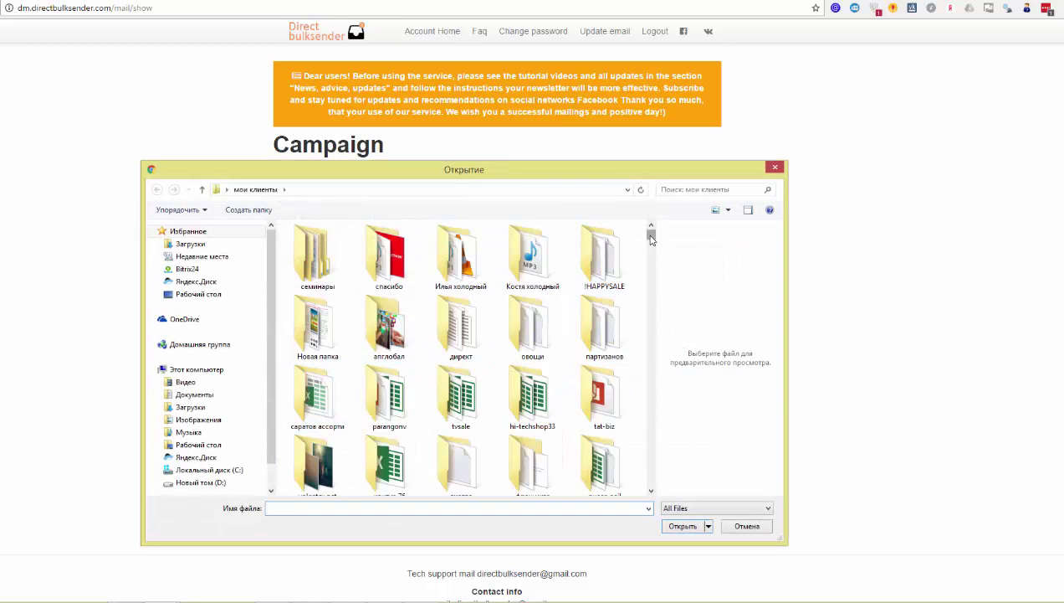
scroll(544, 251, down, 10)
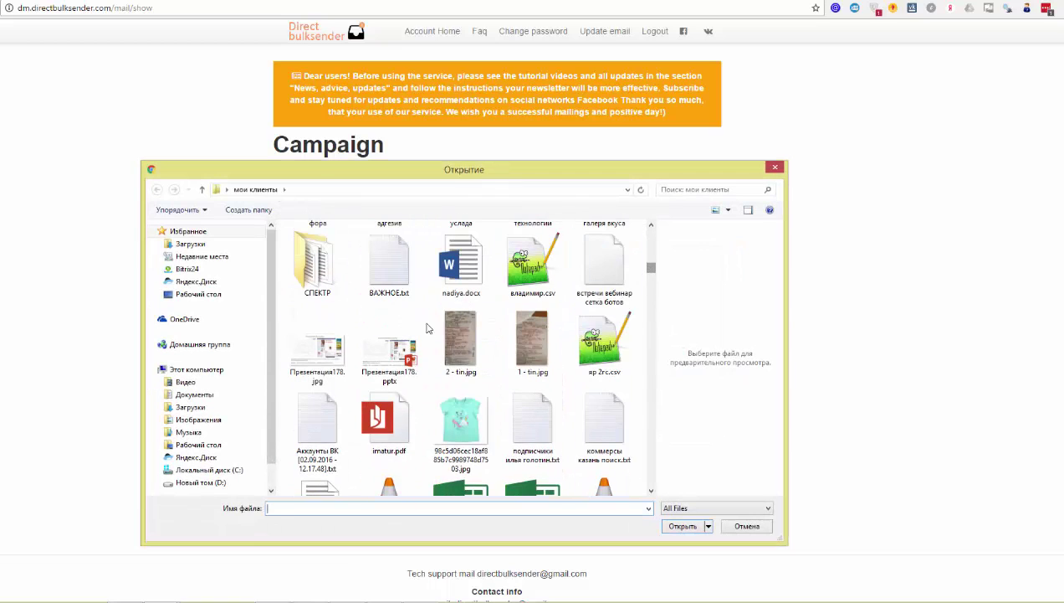
click(775, 166)
scroll(756, 404, down, 1)
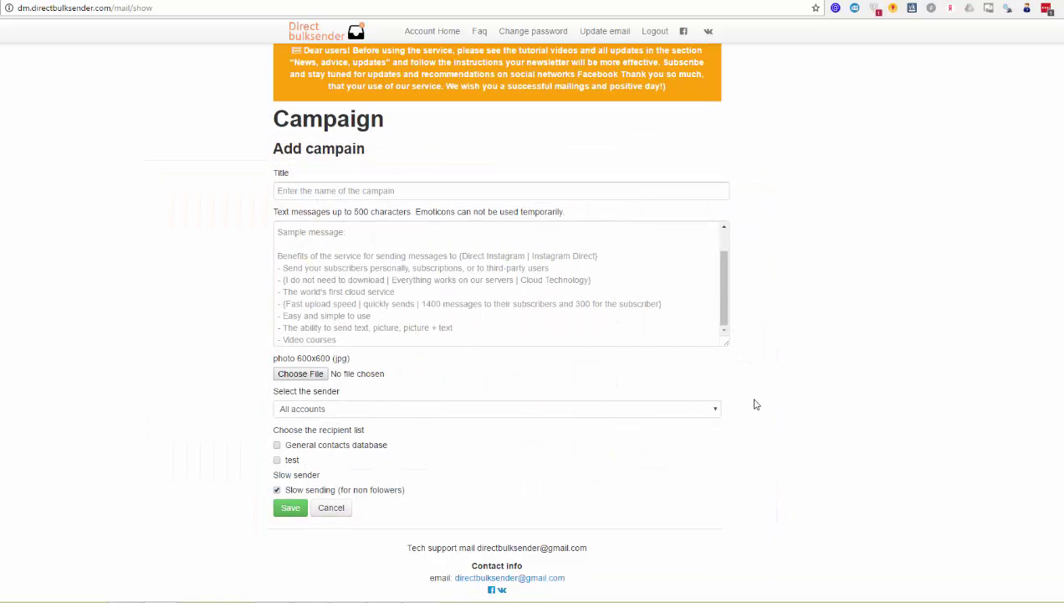
Keep All accounts as the sender and uncheck Slow sending.
click(693, 410)
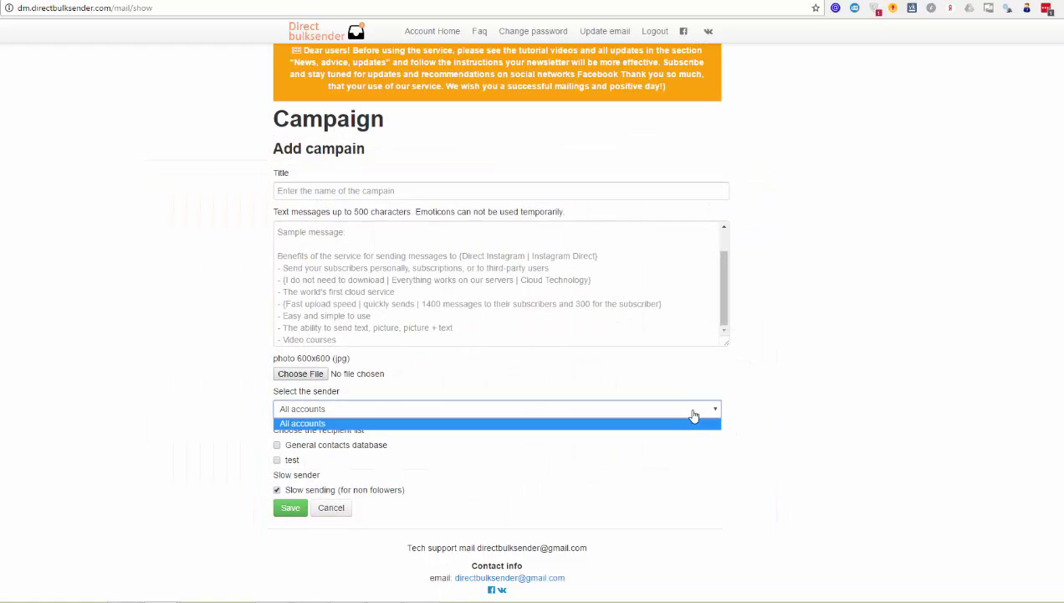
click(692, 411)
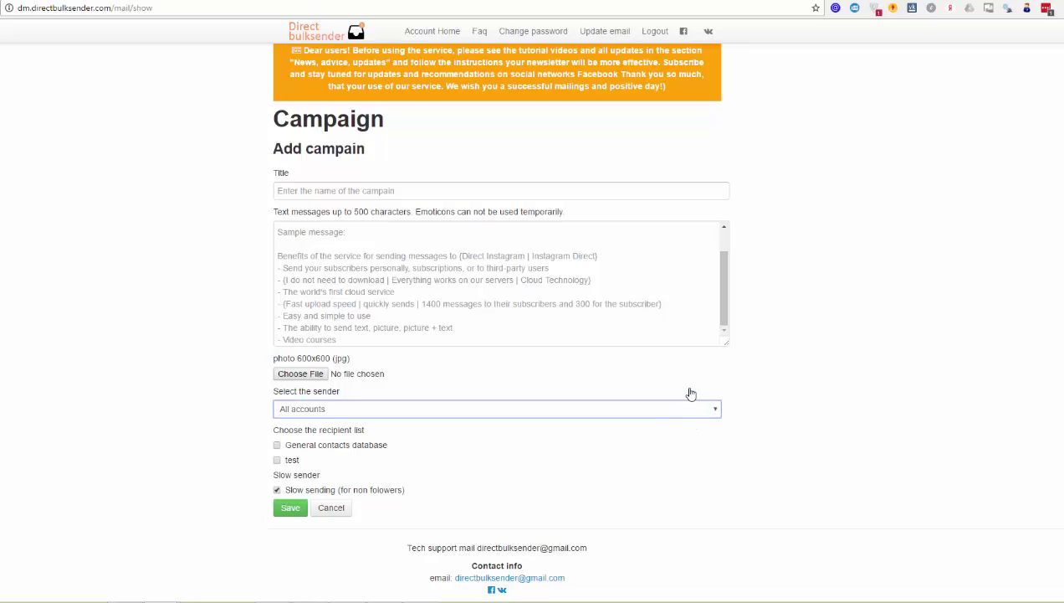
click(686, 415)
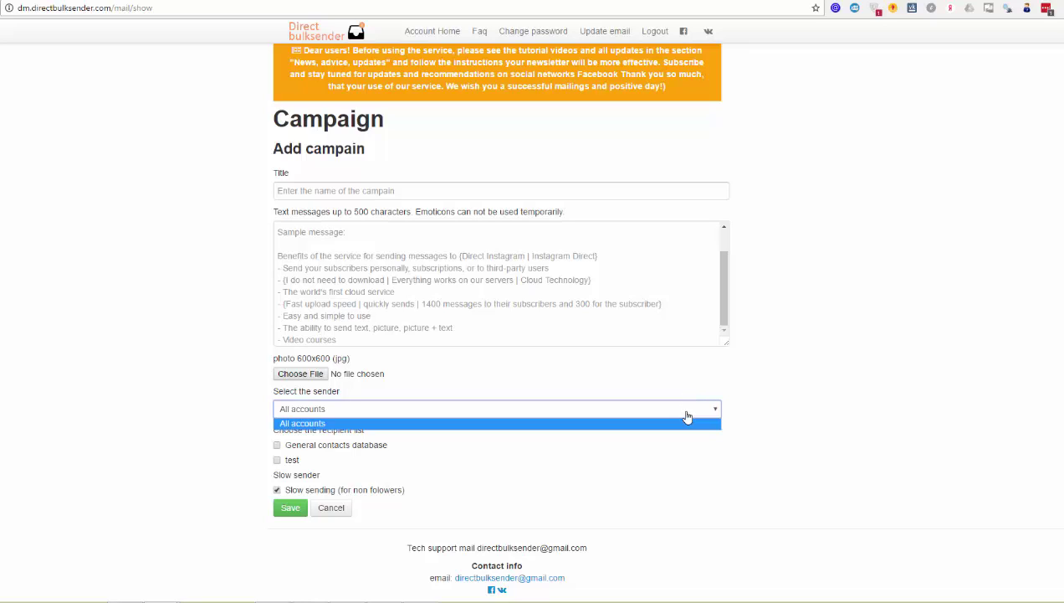
click(686, 417)
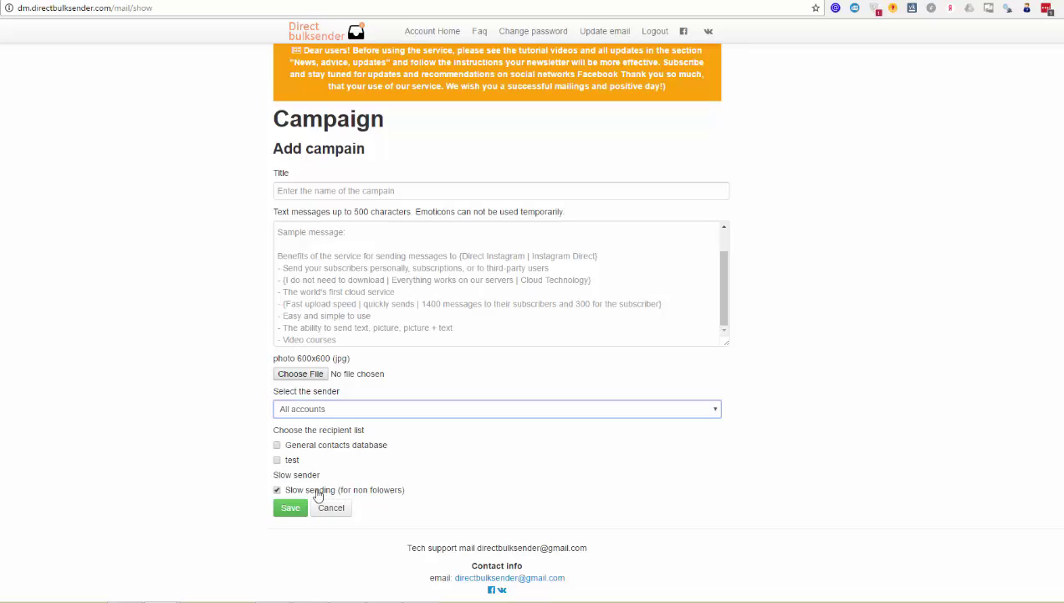
click(276, 491)
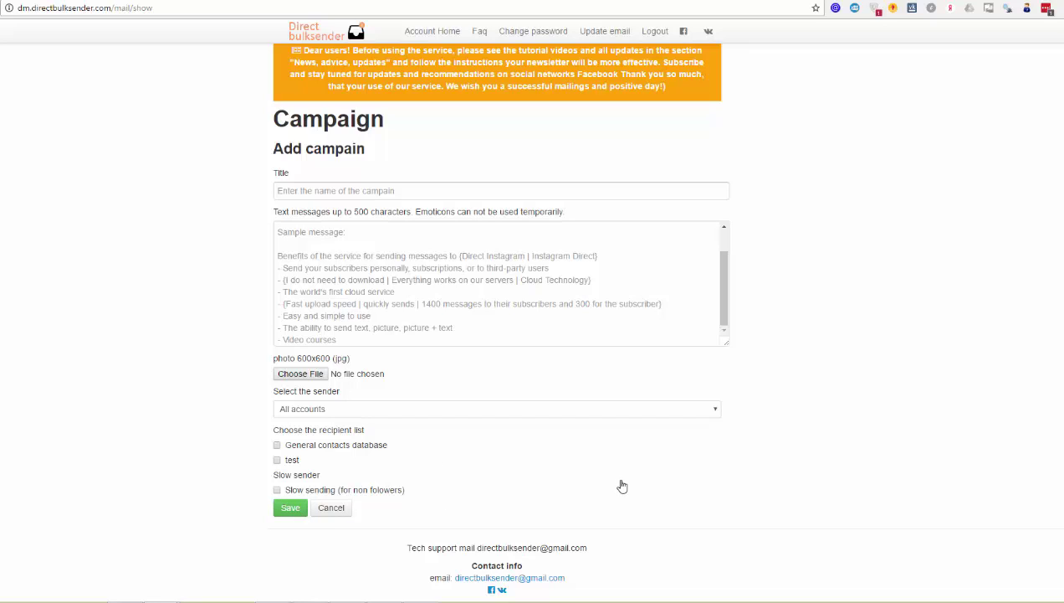
drag(725, 309, 747, 317)
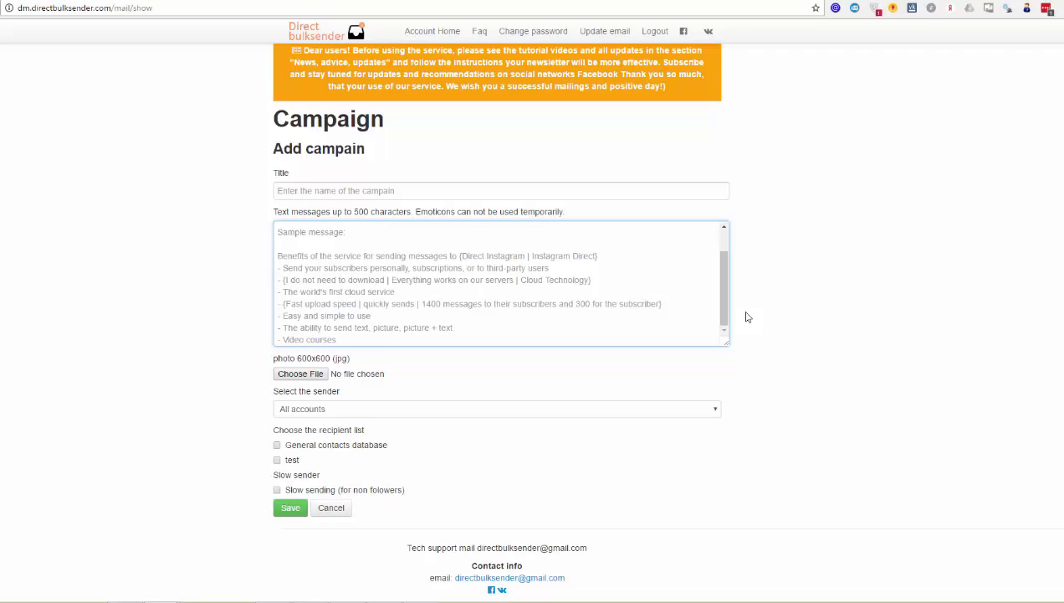
drag(728, 292, 729, 269)
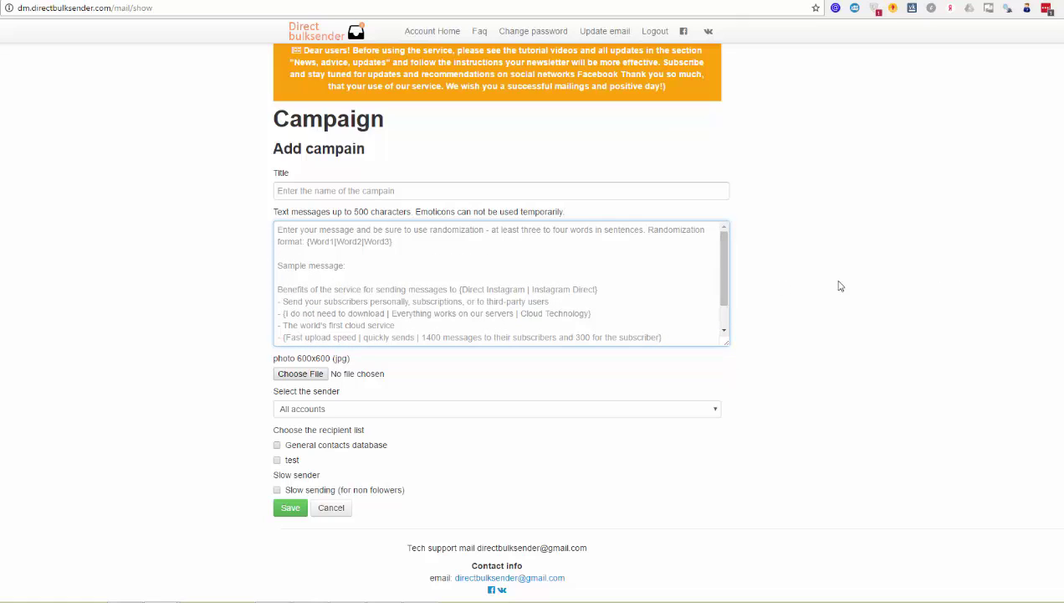
Title the campaign 'test'.
click(601, 195)
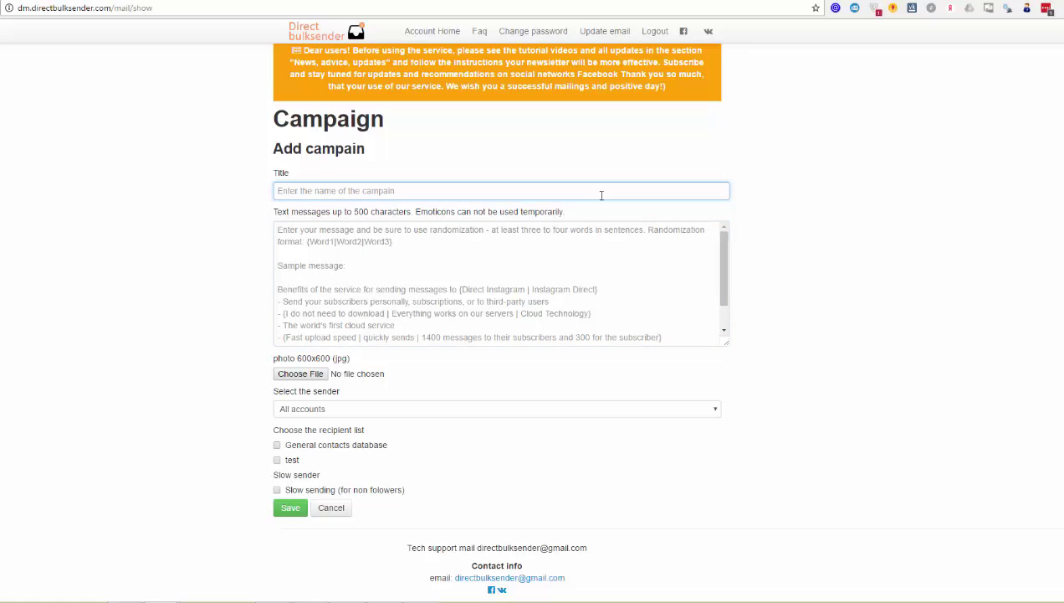
text(test)
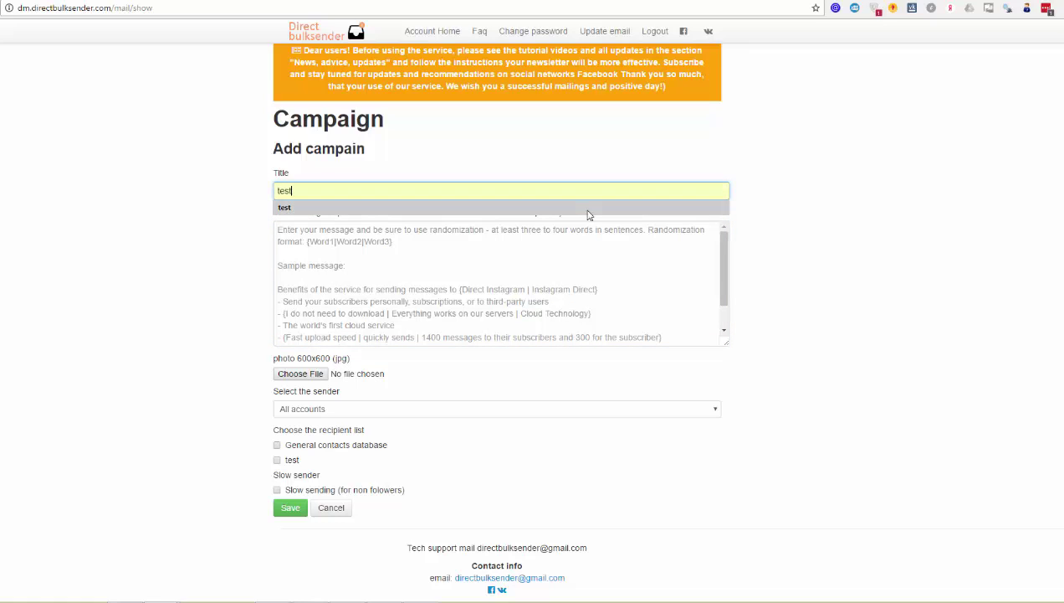
click(586, 210)
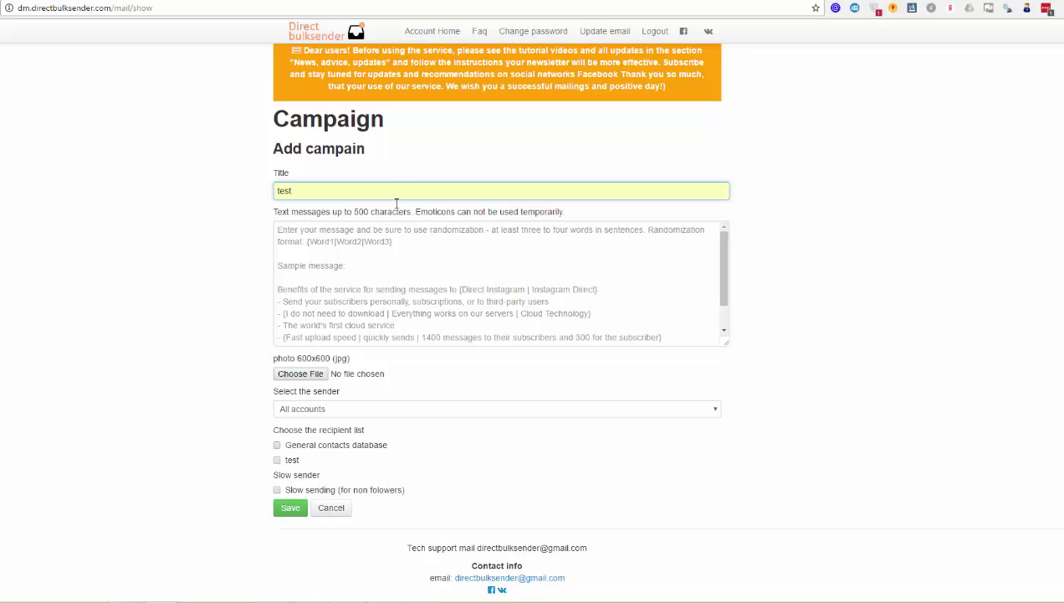
Write the message '{Hello|How are you?|Good day}', correcting the stray braces and typos.
click(373, 258)
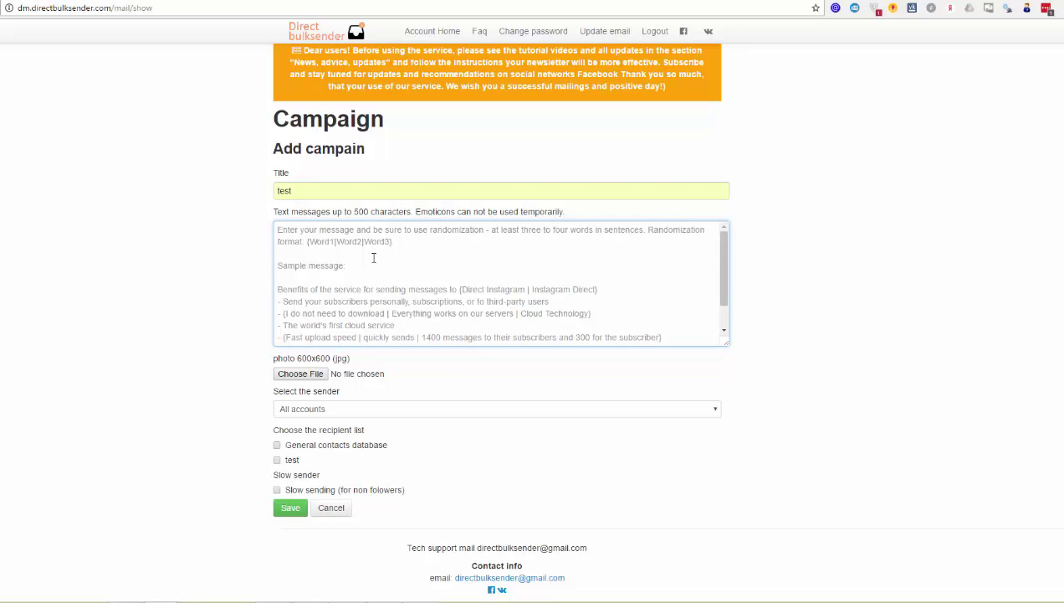
text({)
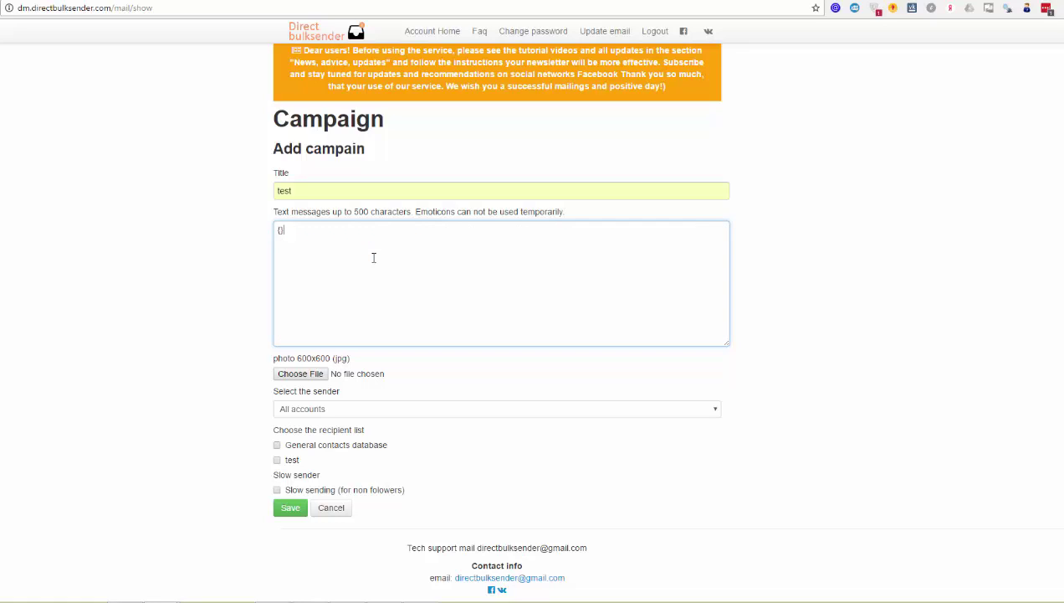
text(}})
text(Hello|)
text(Ho)
text(w a)
text(re yoy)
key(BackSpace)
text(u?|Good da)
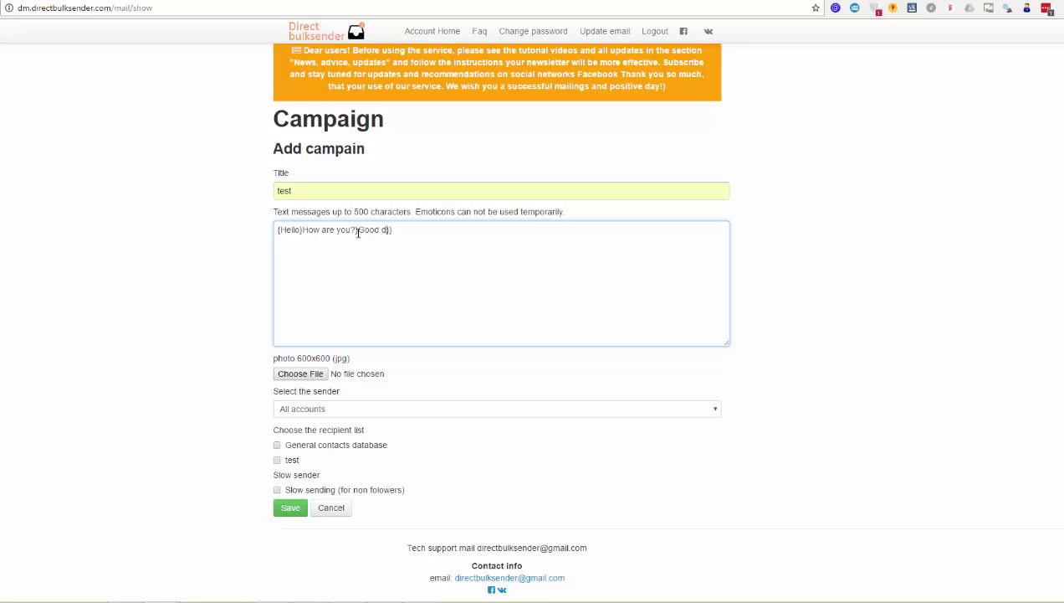
text(y)
click(303, 230)
click(356, 230)
key(BackSpace)
text(|)
click(399, 231)
key(BackSpace)
click(320, 378)
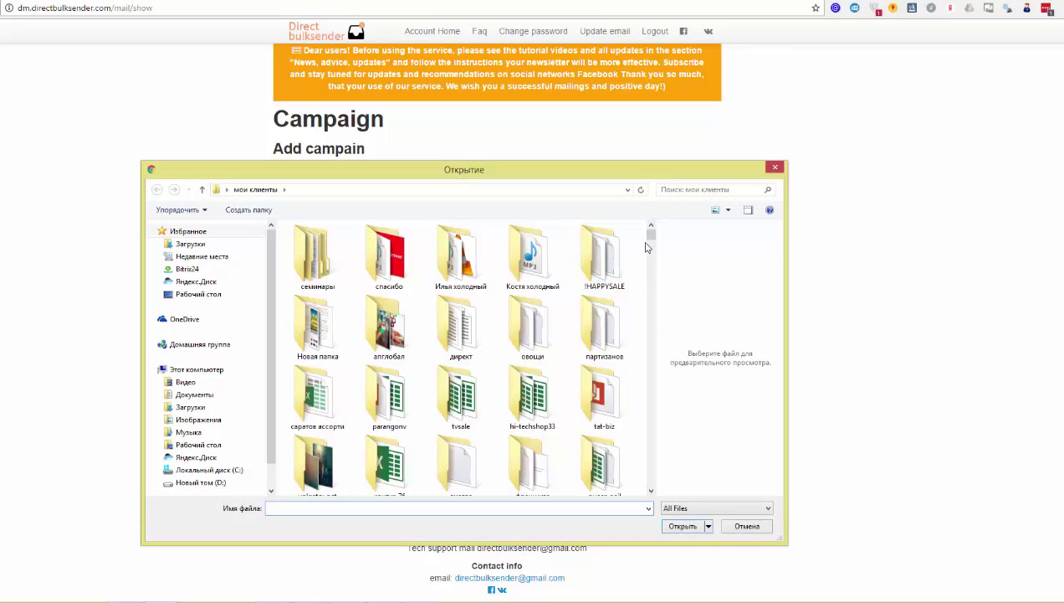
drag(649, 243, 647, 288)
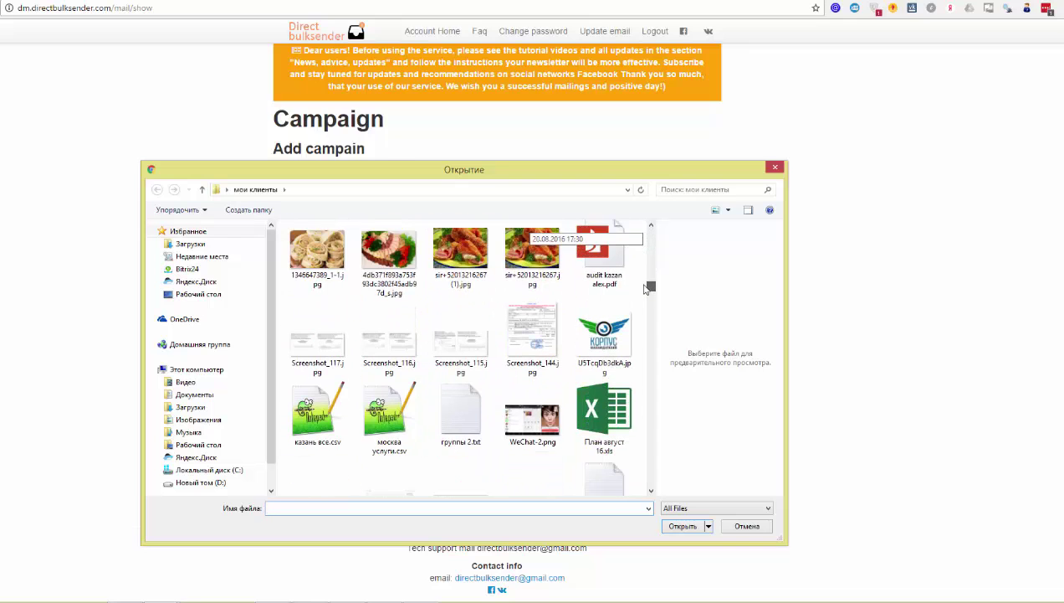
double_click(317, 251)
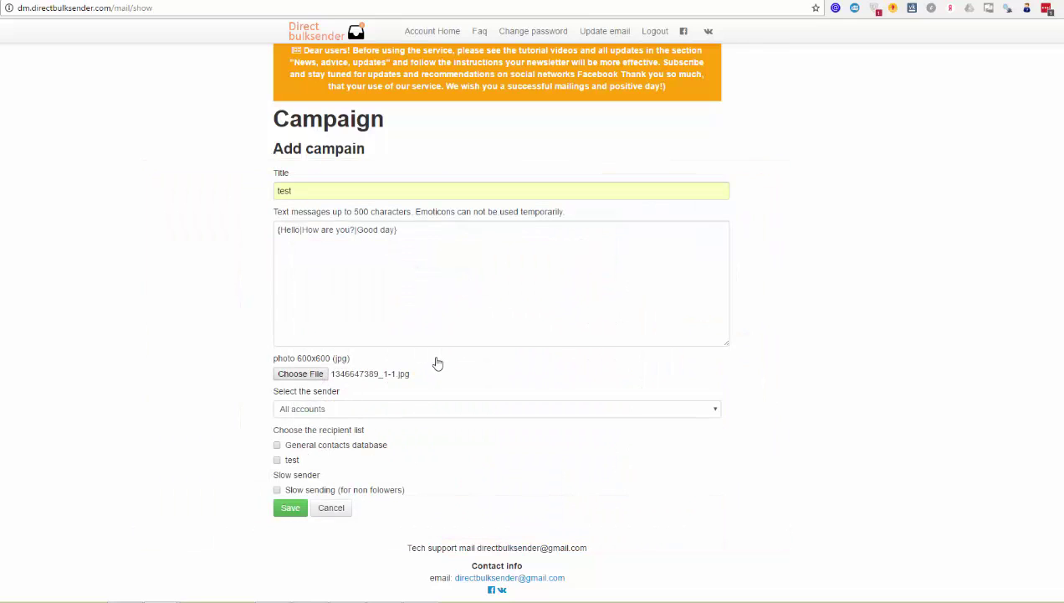
Send to the test recipient list with slow sending enabled, and save the campaign.
click(427, 407)
click(417, 410)
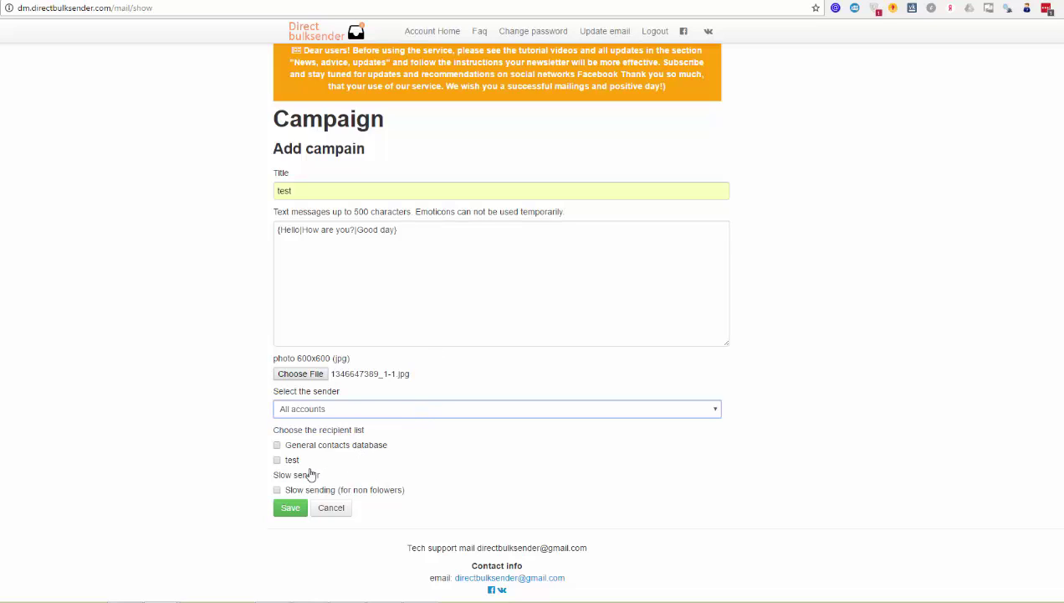
click(277, 460)
click(277, 460)
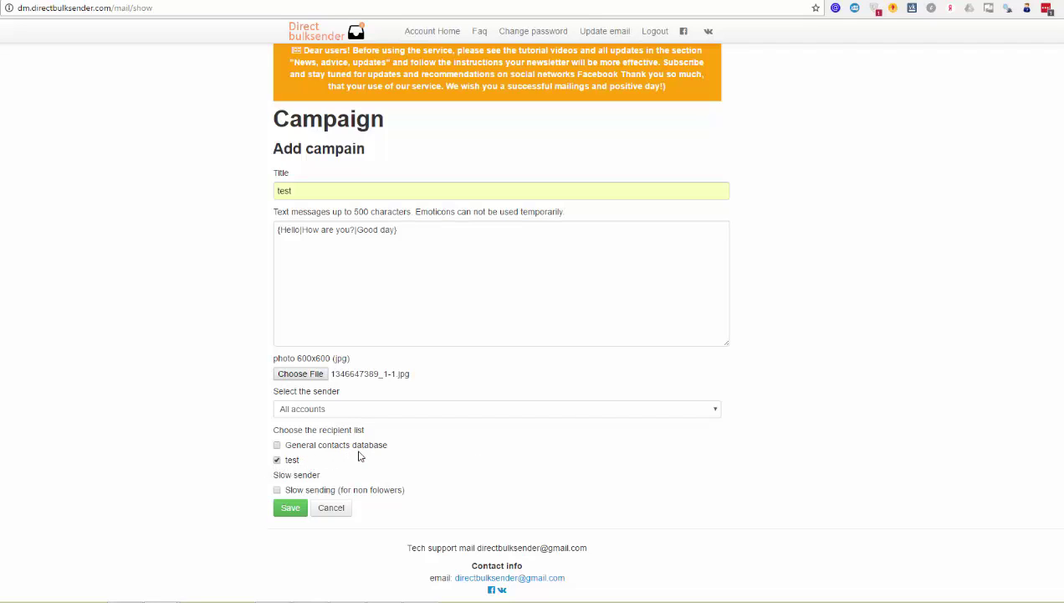
click(325, 490)
click(289, 508)
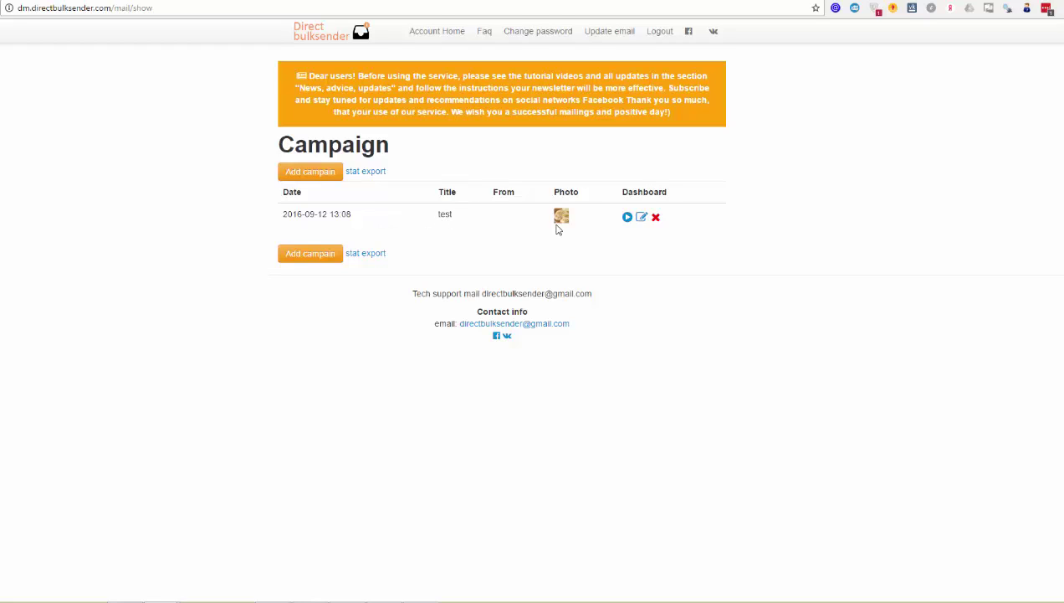
mouse_move(561, 224)
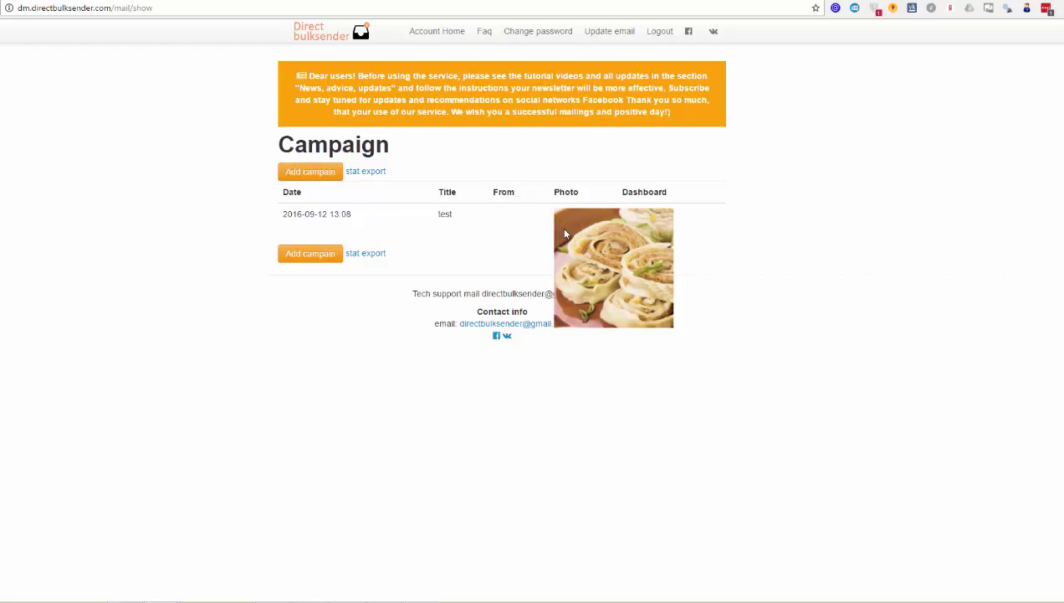